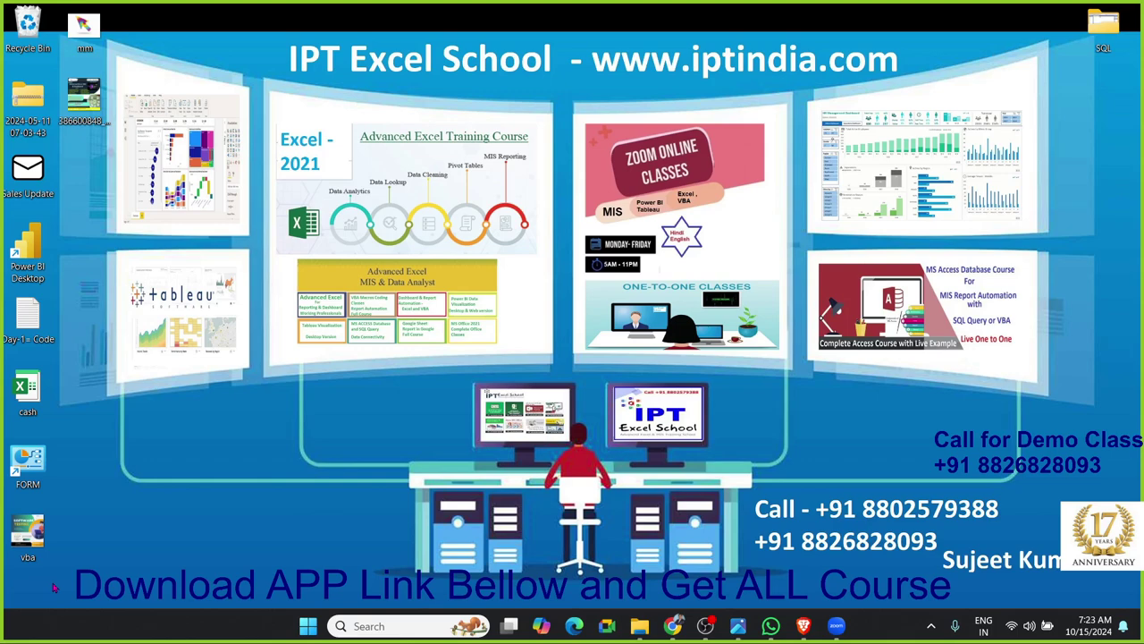
Step: Launch Power BI Desktop from the Start menu search
key("super")
type("p")
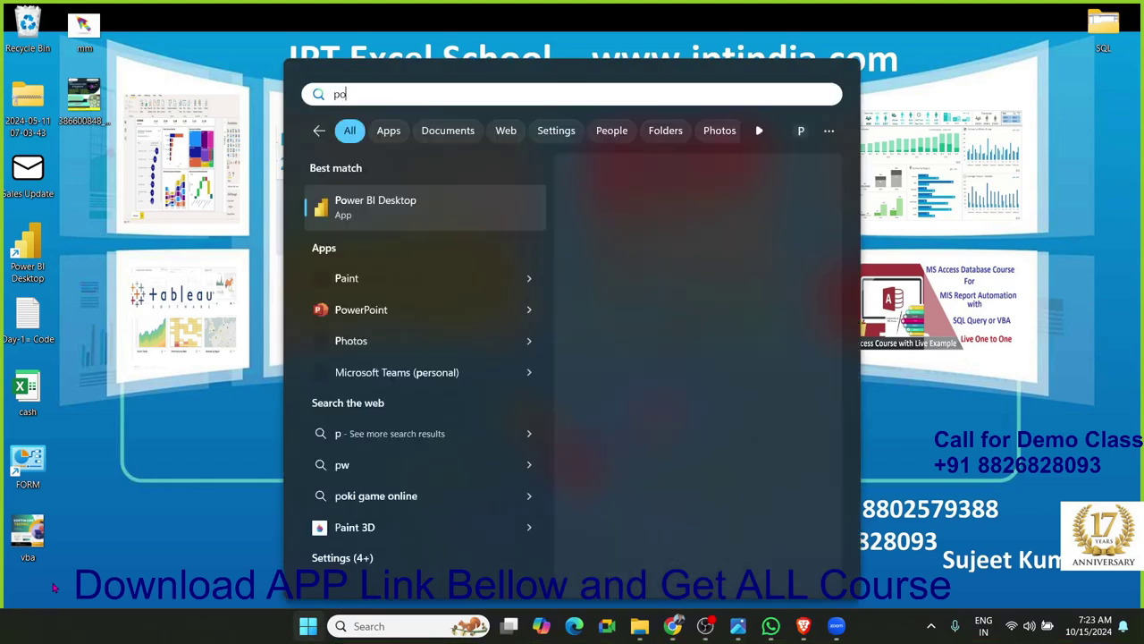
type("o")
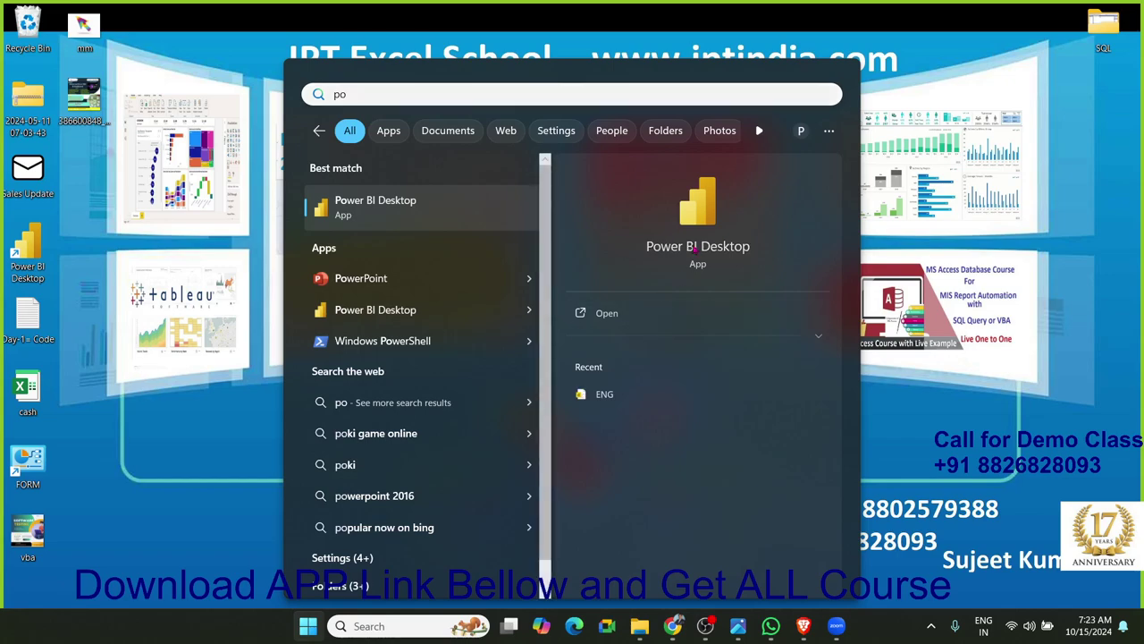
left_click(697, 249)
Step: Launch SQL Server Management Studio 18 from the Start menu search
key("super")
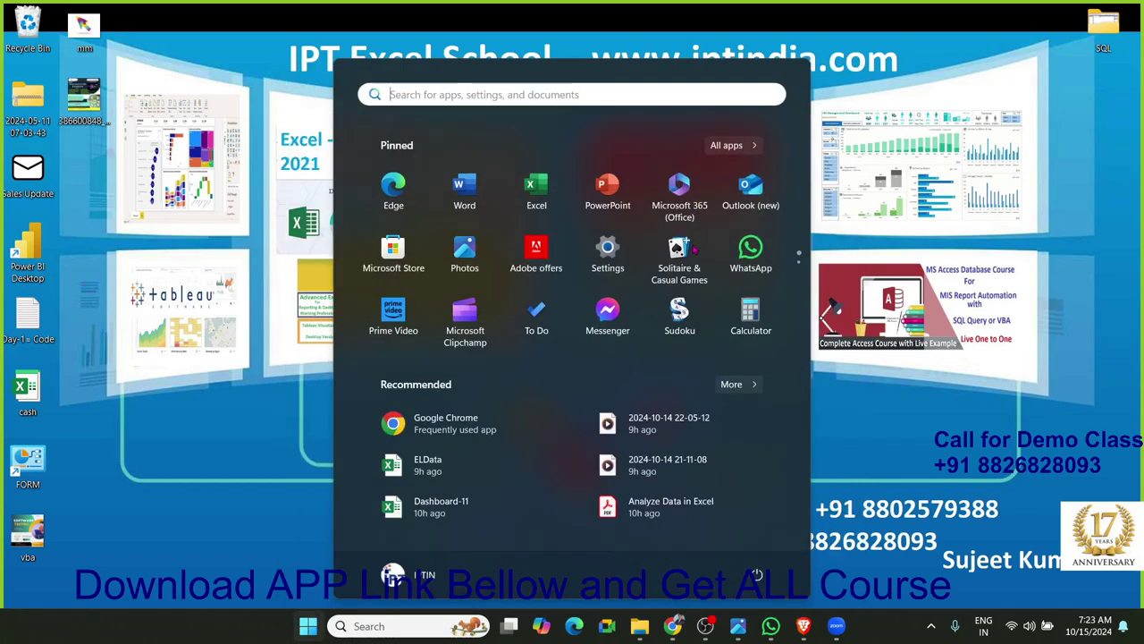
type("sq")
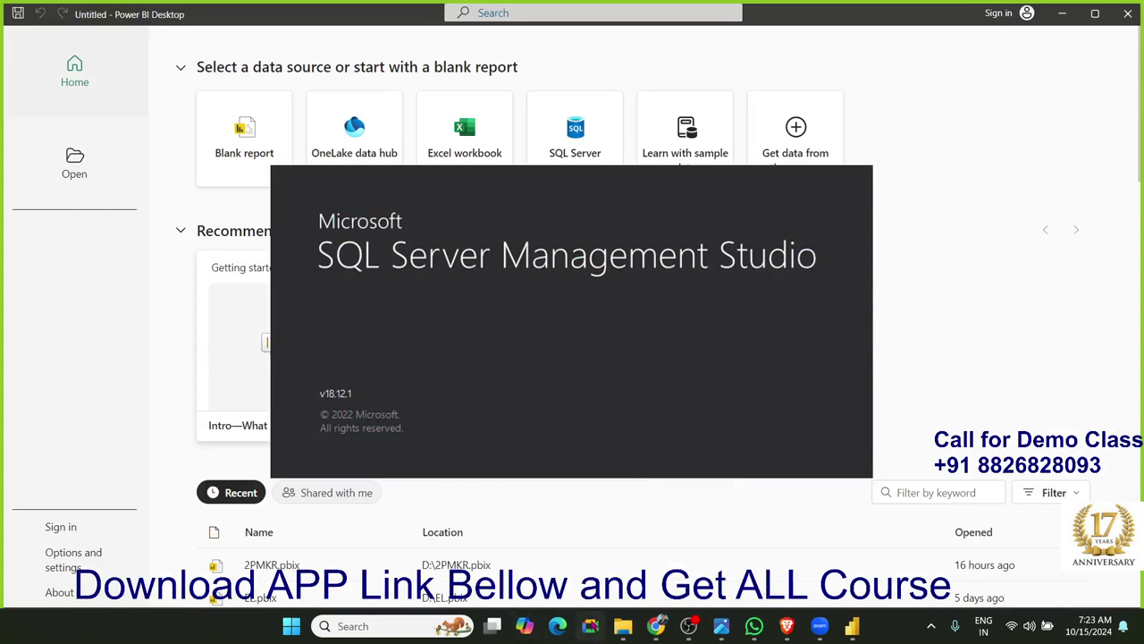
mouse_move(656, 626)
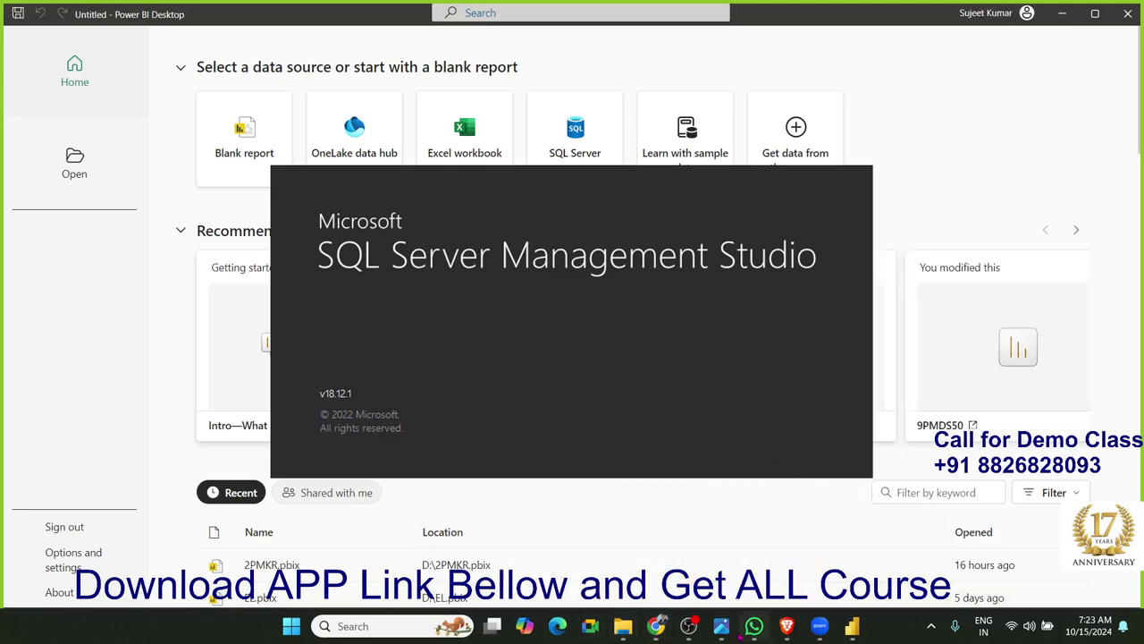
Step: Show the BI2.jpg Power BI course flyer in Photos, then bring Chrome's Classplus window forward
left_click(722, 626)
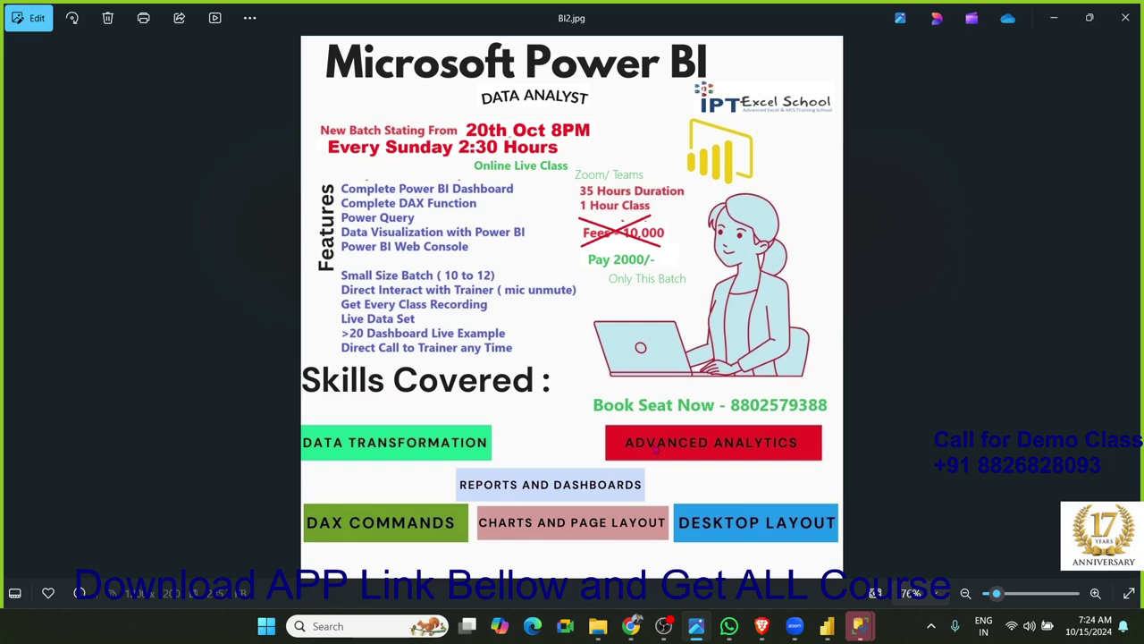
mouse_move(631, 626)
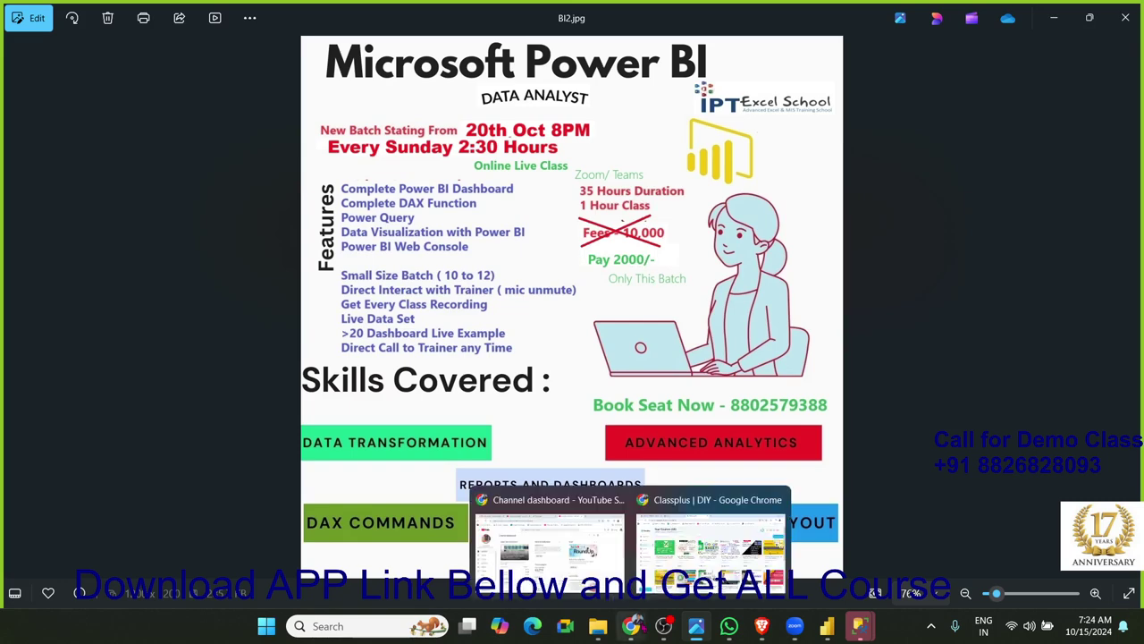
left_click(711, 541)
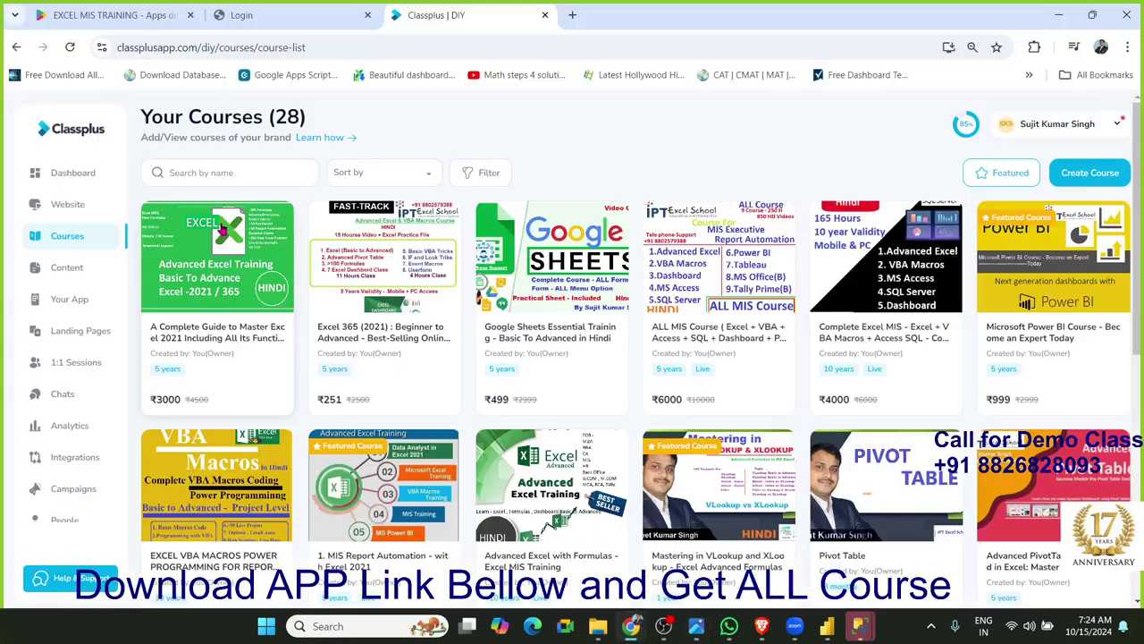
left_click(77, 16)
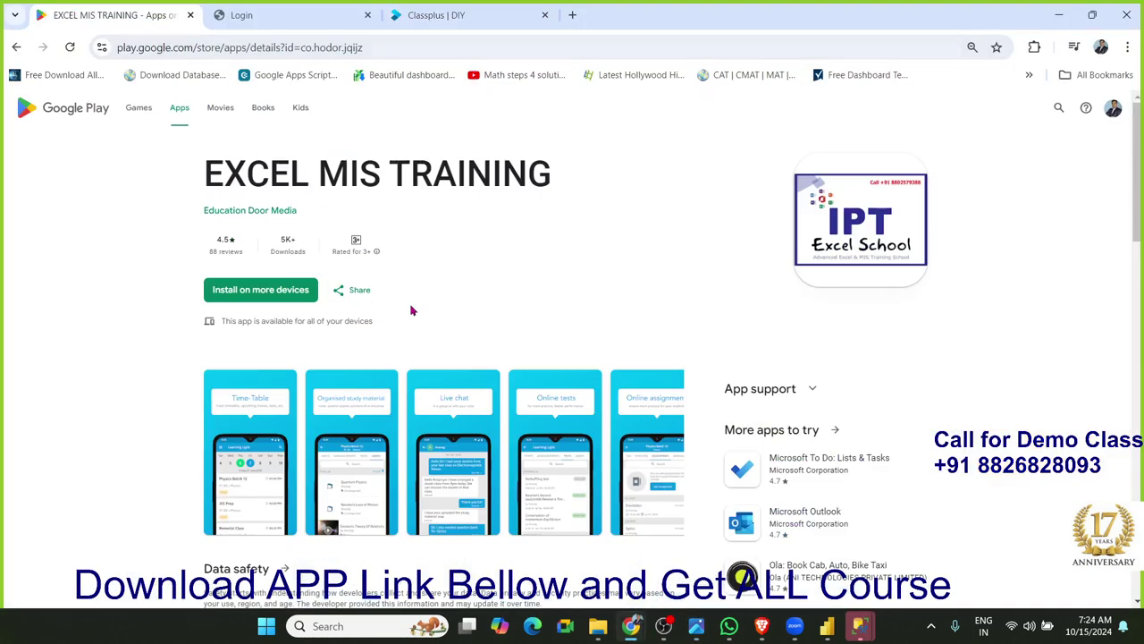
left_click_drag(247, 173, 492, 173)
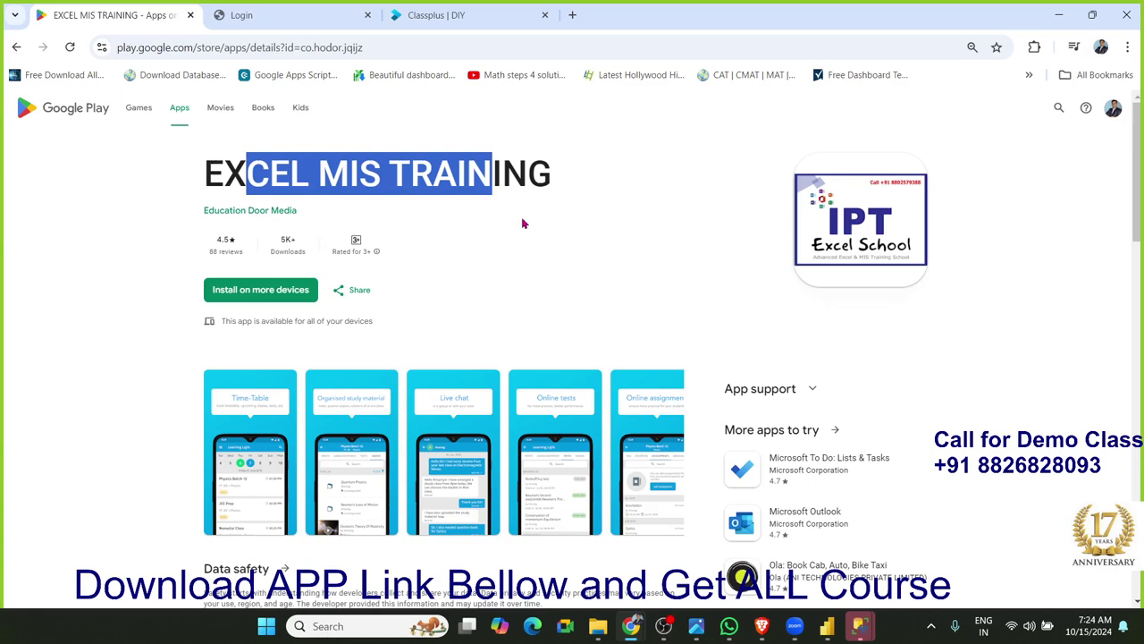
left_click(579, 226)
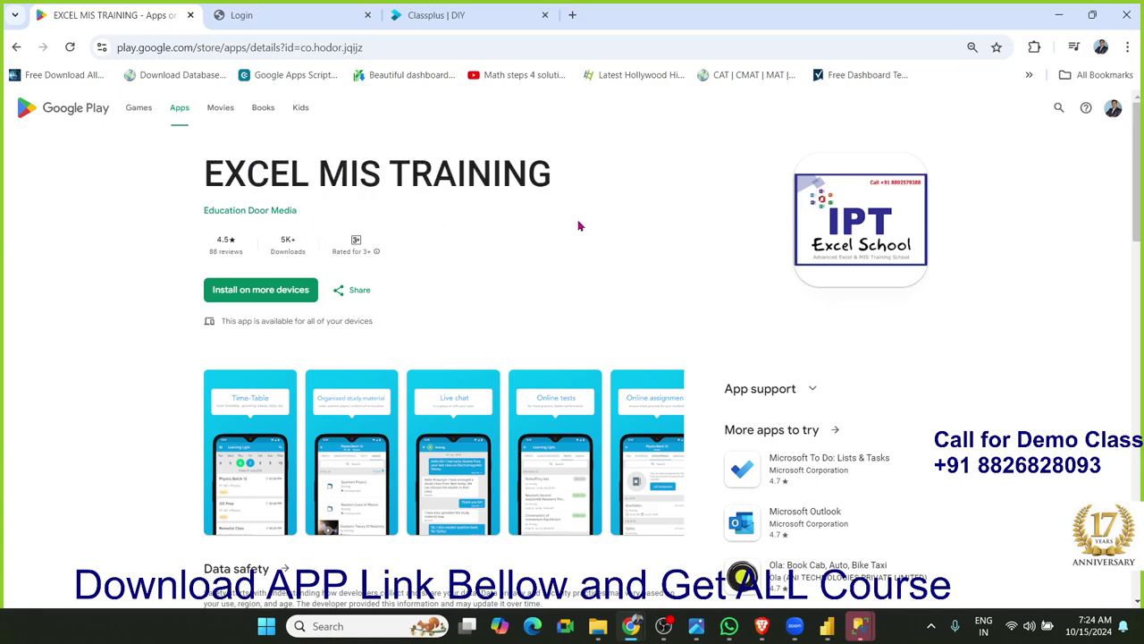
left_click_drag(552, 183, 203, 173)
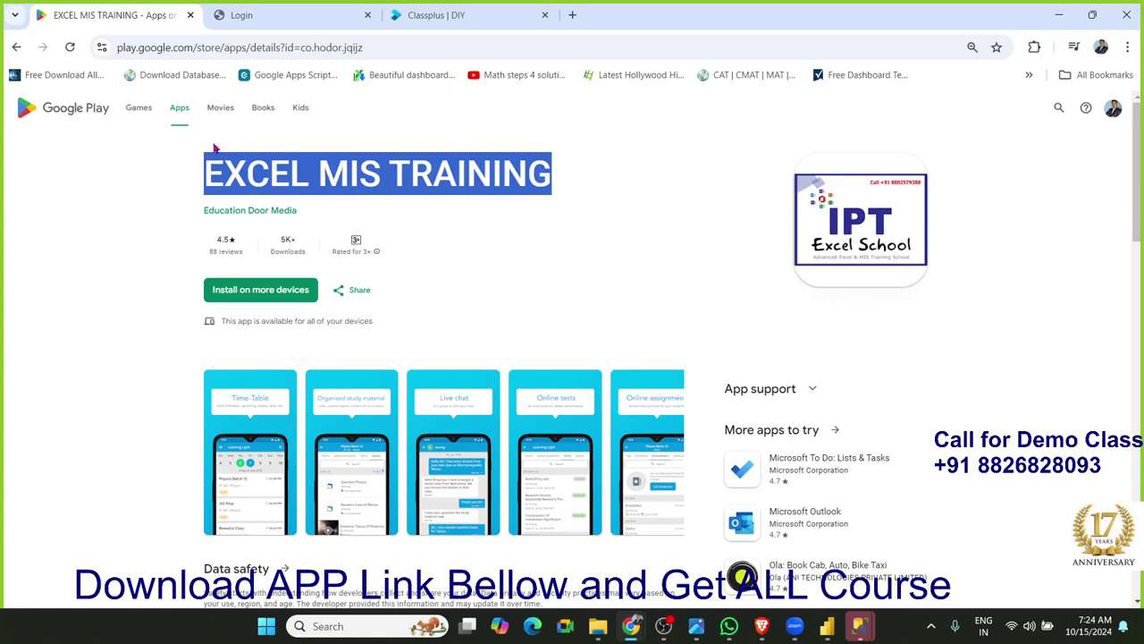
left_click(243, 18)
left_click(134, 51)
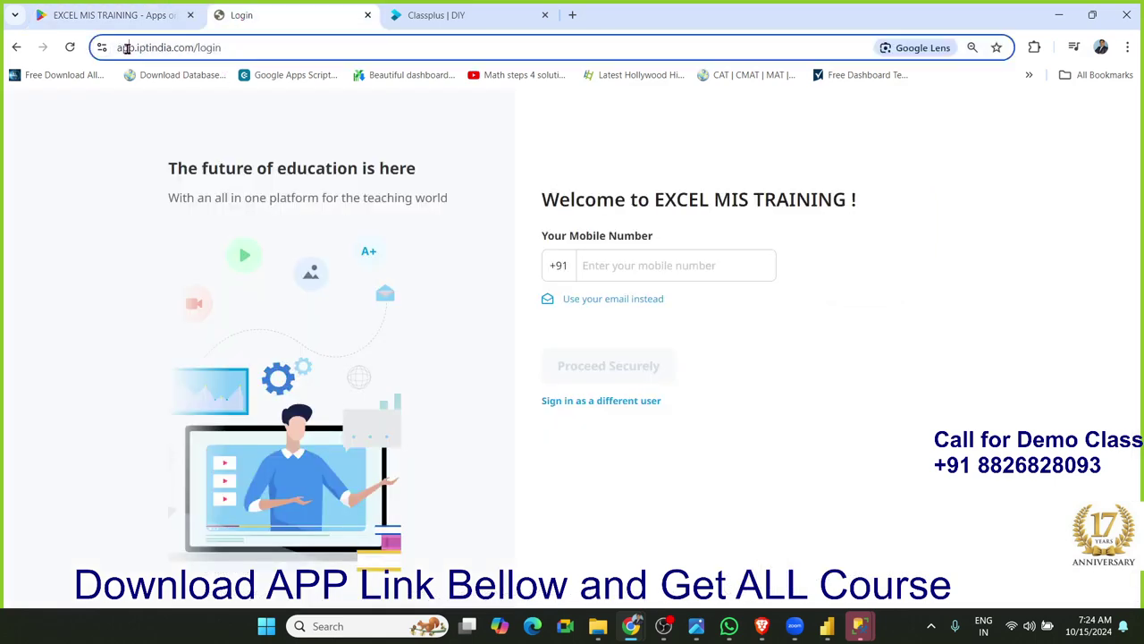
left_click(125, 51)
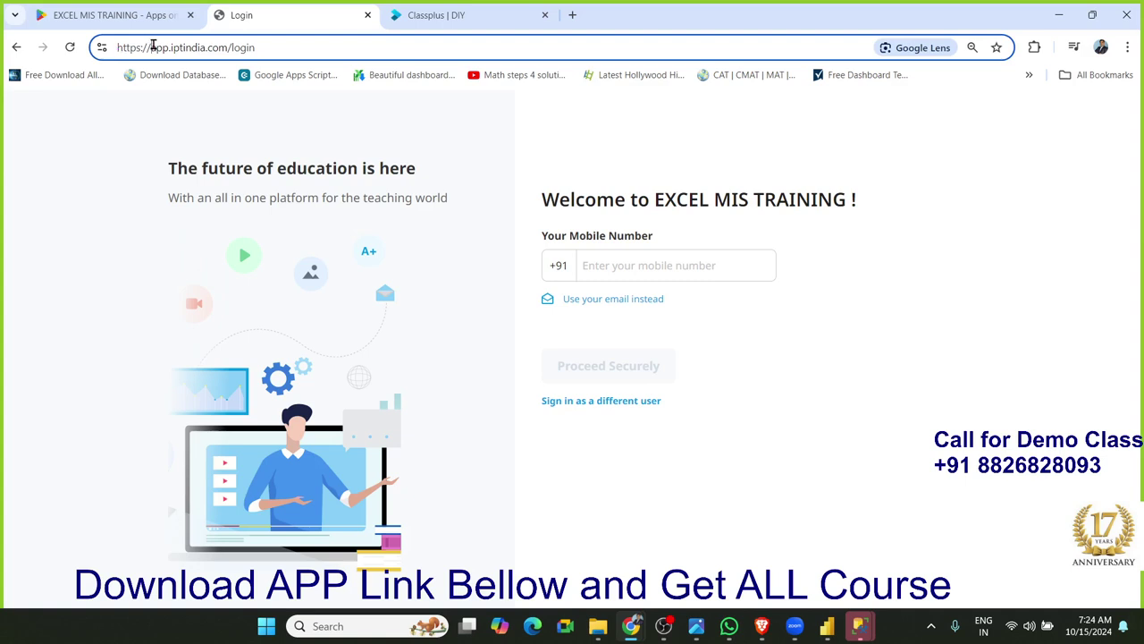
left_click_drag(150, 48, 229, 54)
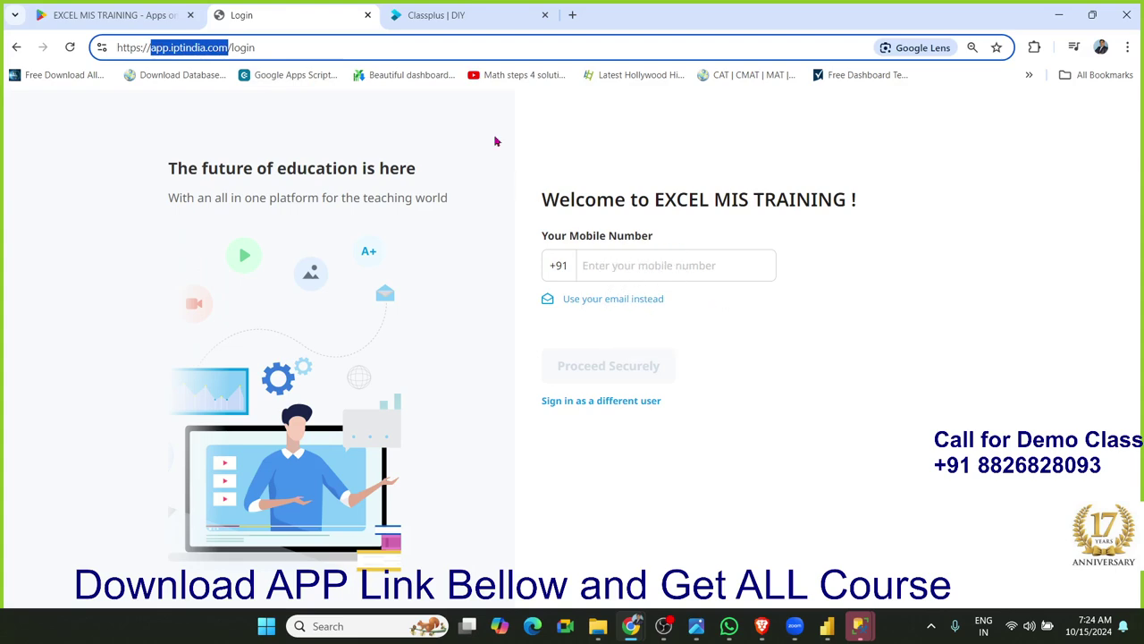
left_click(460, 20)
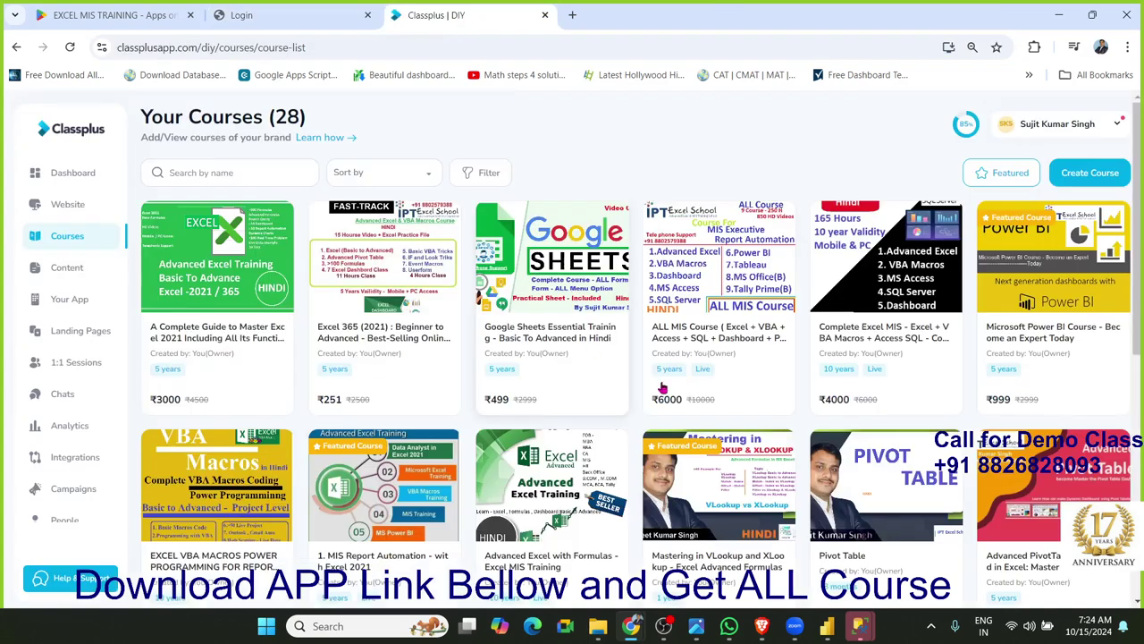
Step: Open the Microsoft Power BI course card and browse its Content folders
left_click(1055, 287)
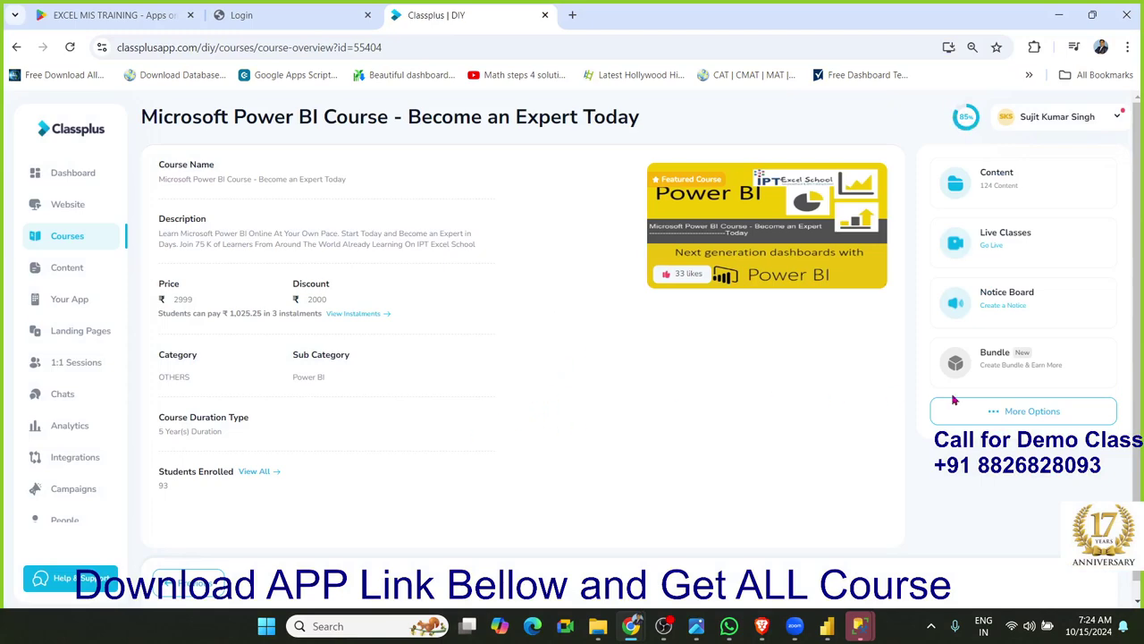
left_click(980, 200)
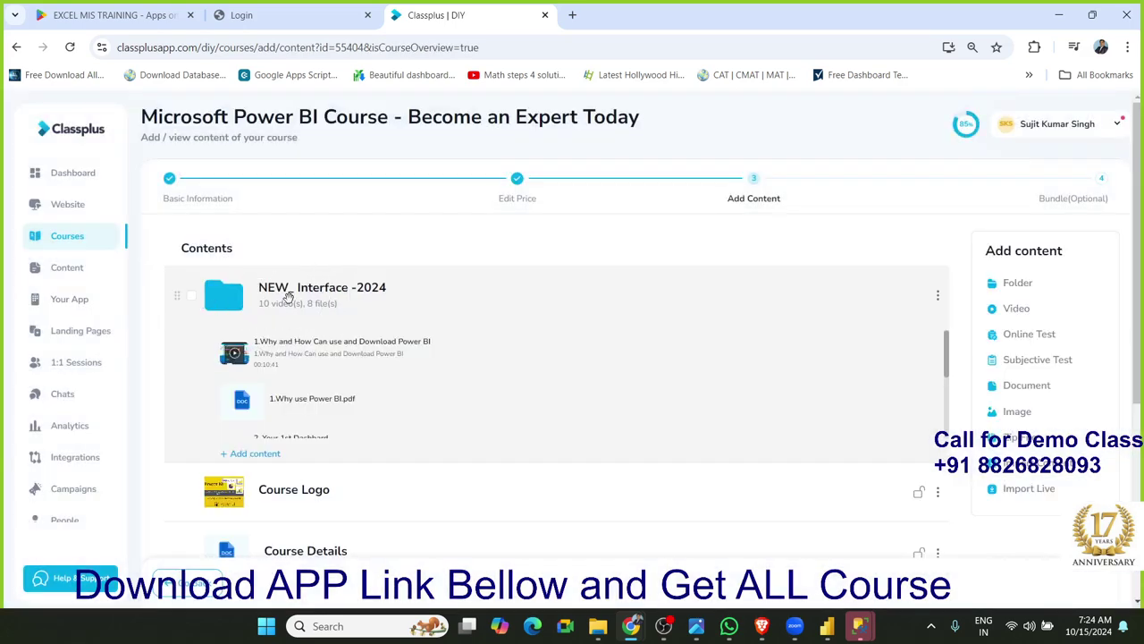
scroll(289, 297, "down", 2)
scroll(381, 401, "down", 3)
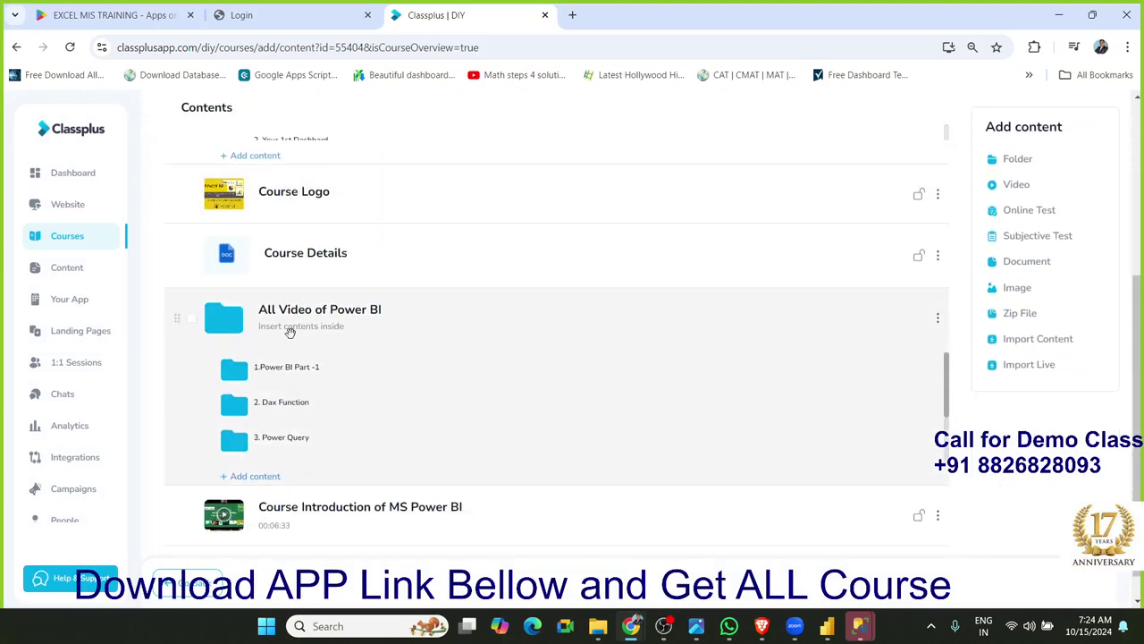
scroll(327, 324, "down", 1)
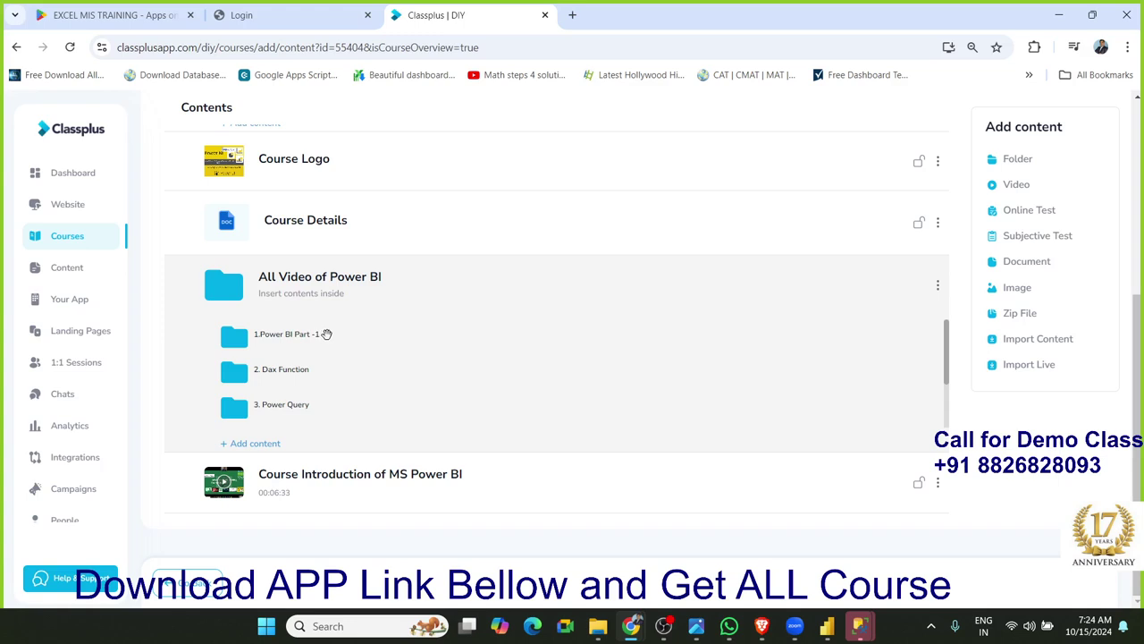
scroll(325, 385, "up", 2)
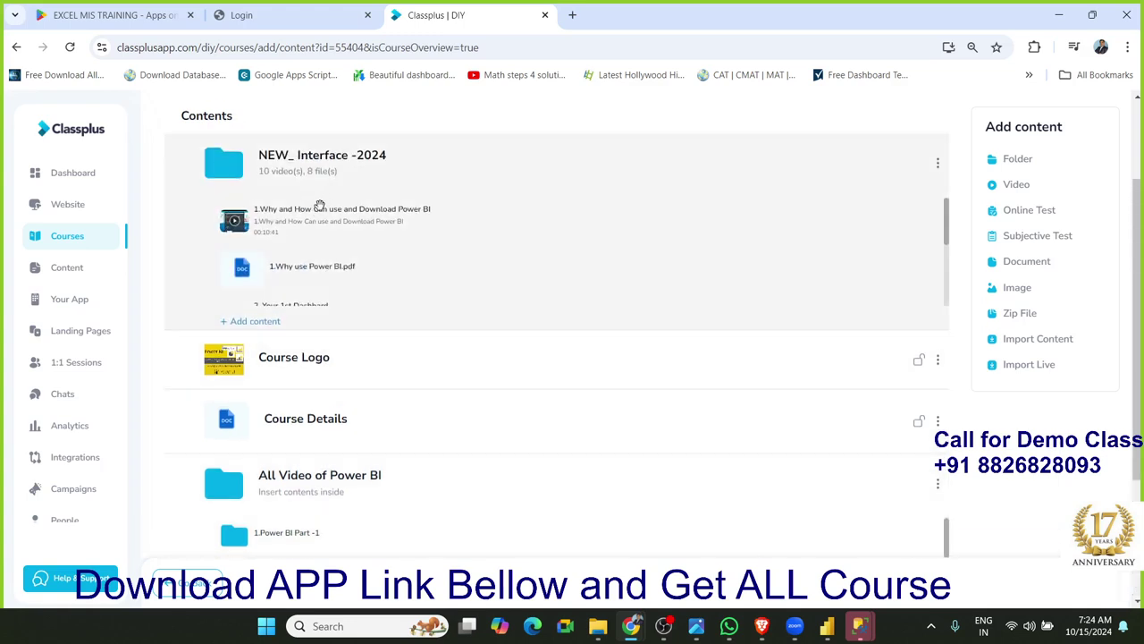
left_click(284, 180)
left_click(114, 15)
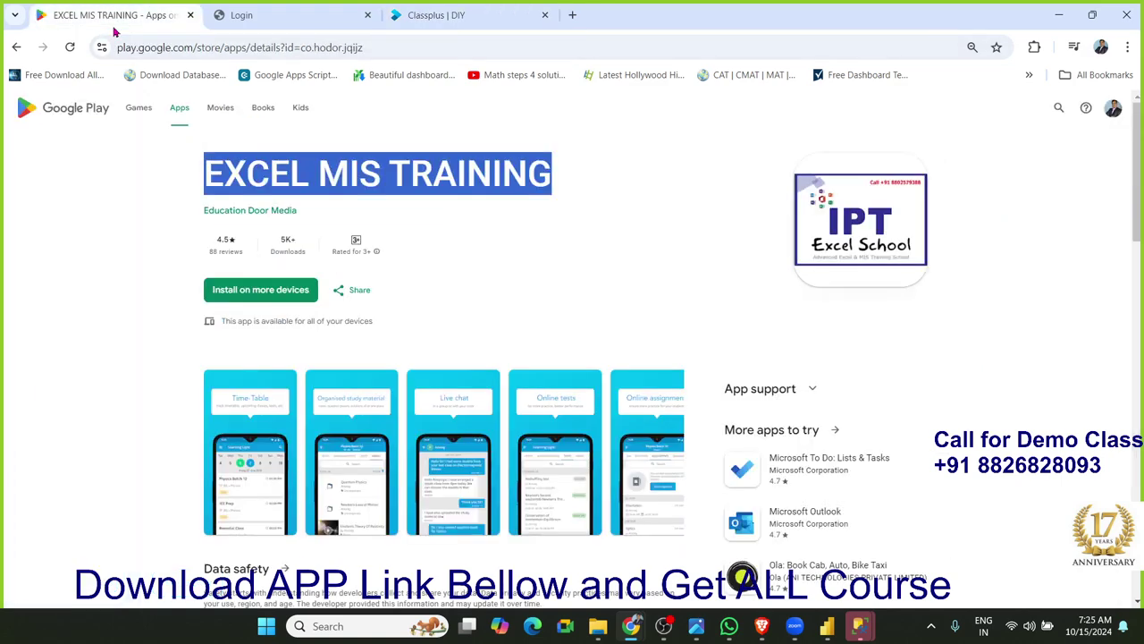
left_click(489, 21)
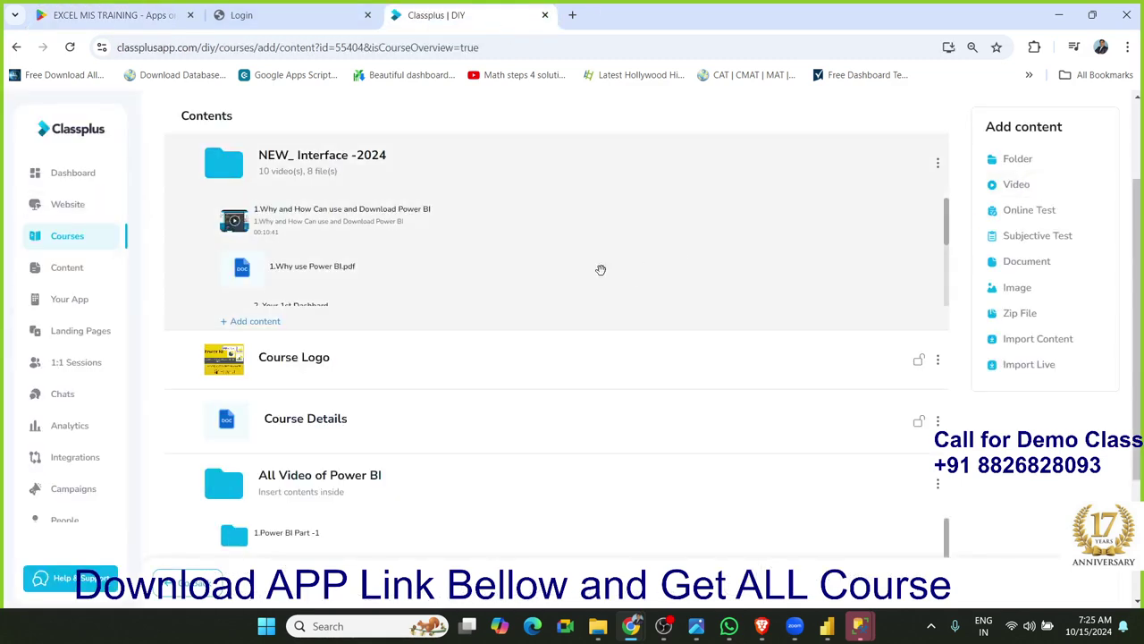
scroll(600, 269, "up", 2)
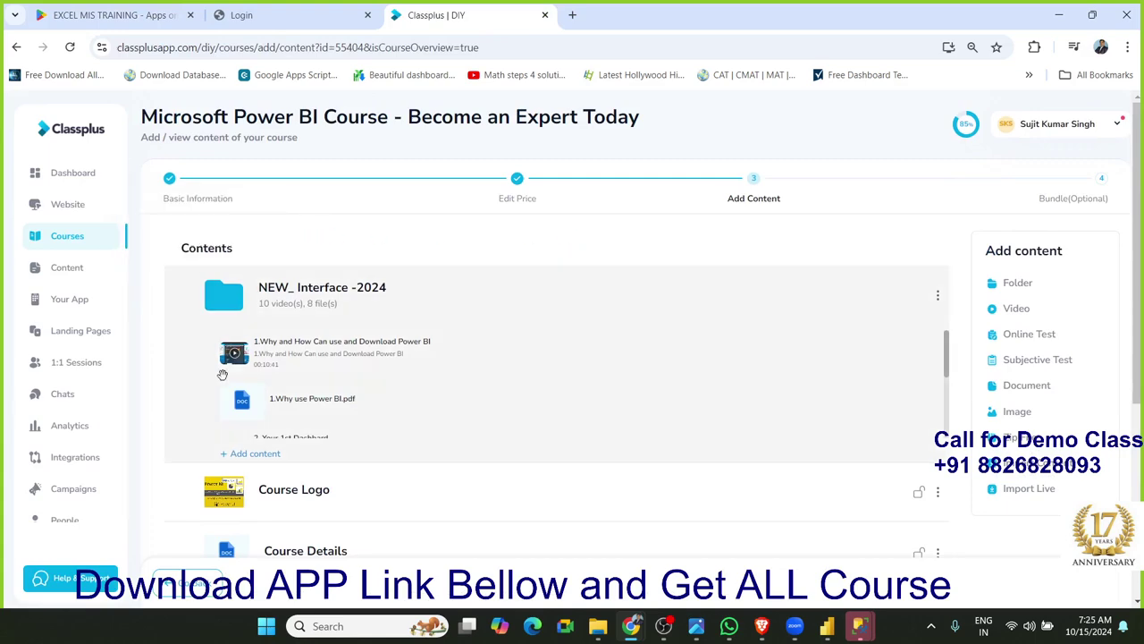
Step: Return to the course overview and highlight the ₹2999 price and course duration
left_click(165, 594)
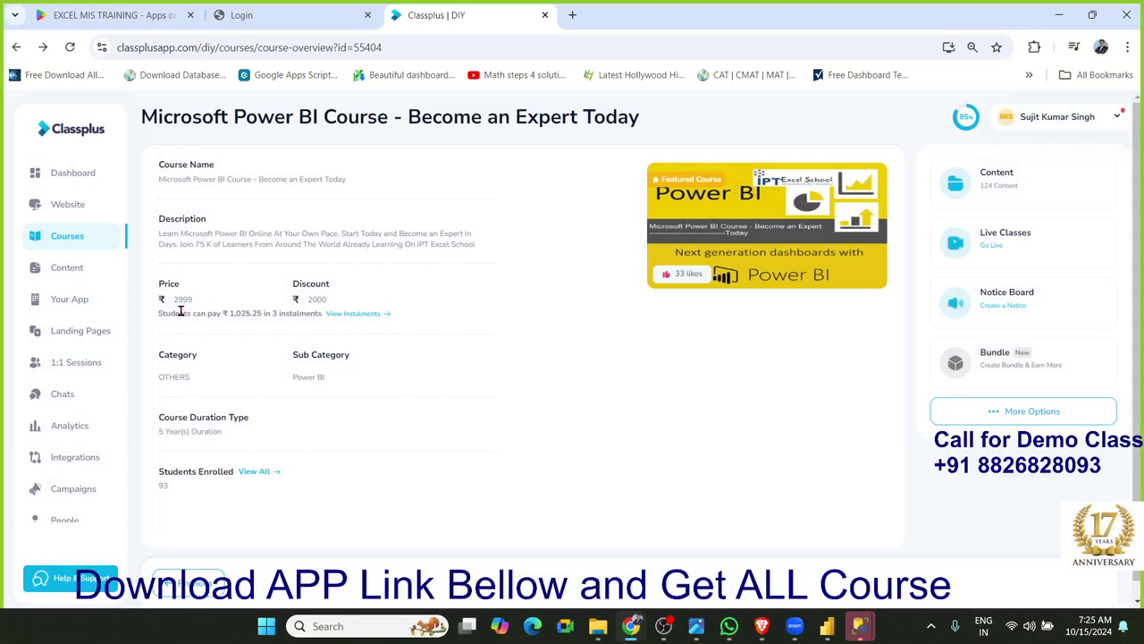
left_click_drag(175, 300, 190, 301)
left_click_drag(163, 432, 228, 435)
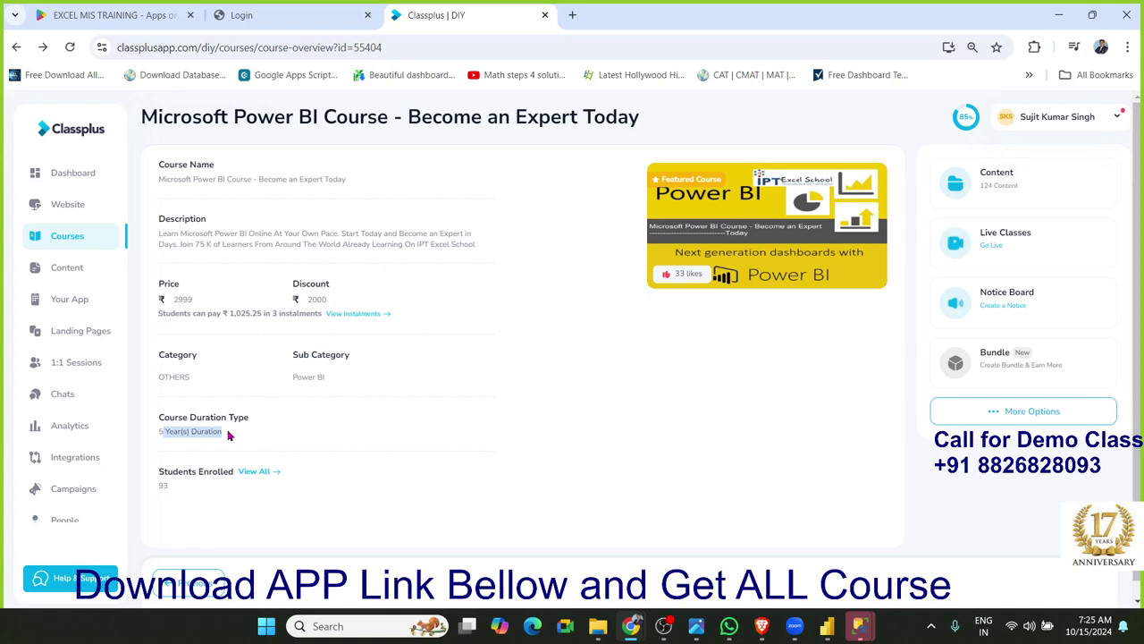
left_click(773, 352)
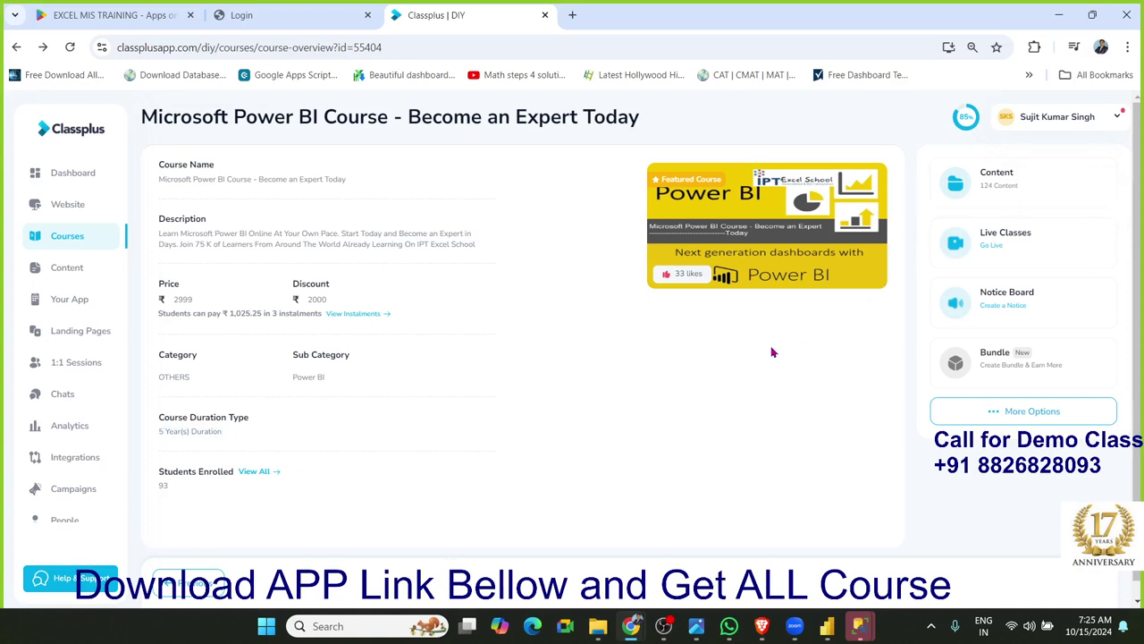
Step: Minimize the browser, connect SSMS to IPT\SQLEXPRESS, and switch to Power BI Desktop
left_click(1053, 24)
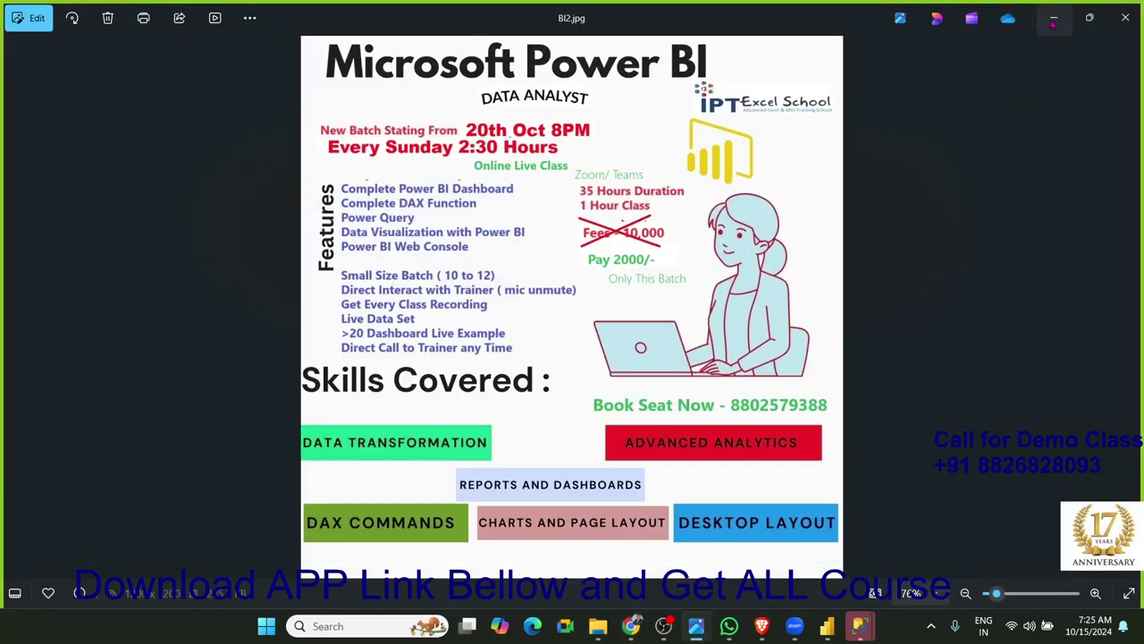
left_click(1053, 24)
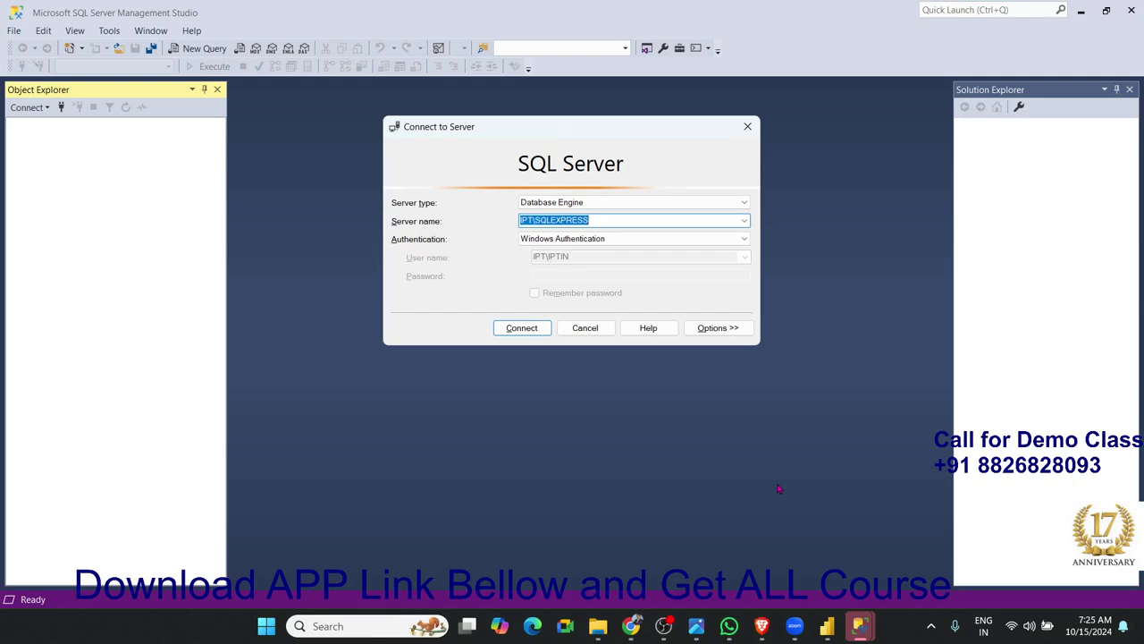
left_click(525, 333)
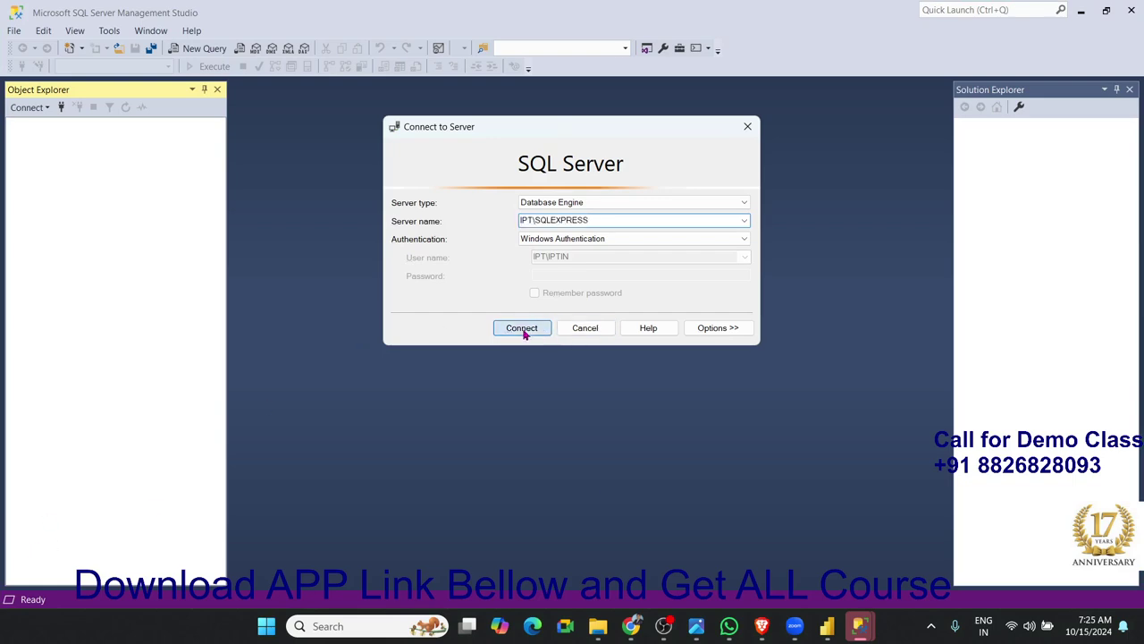
left_click(827, 626)
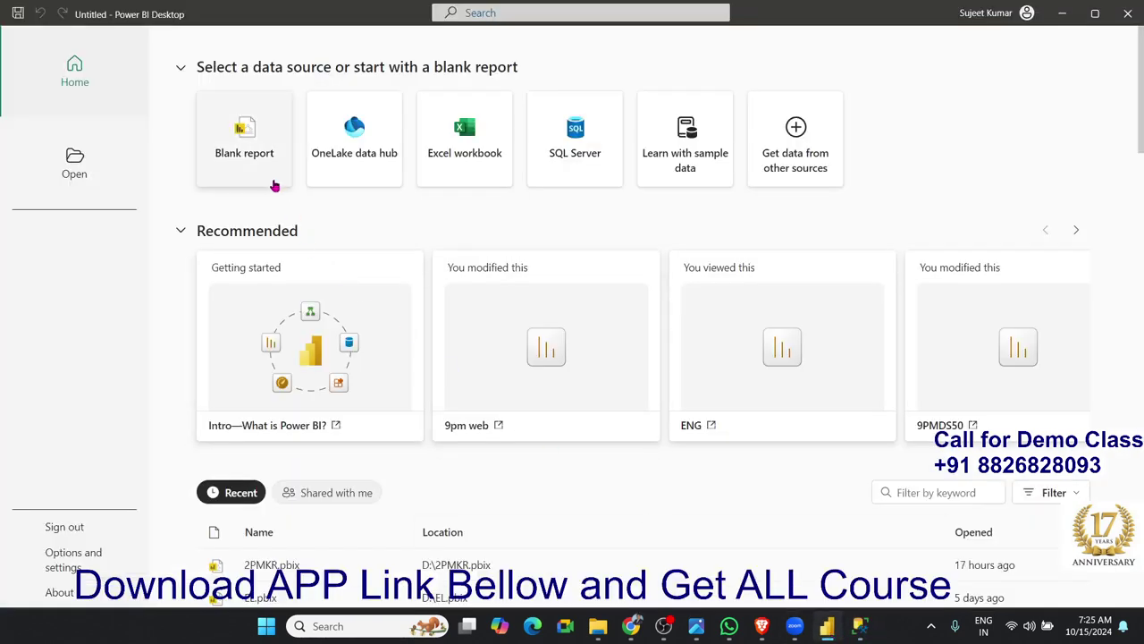
Step: Start a blank report and choose the Database > SQL Server database connector from Get data > More
left_click(275, 185)
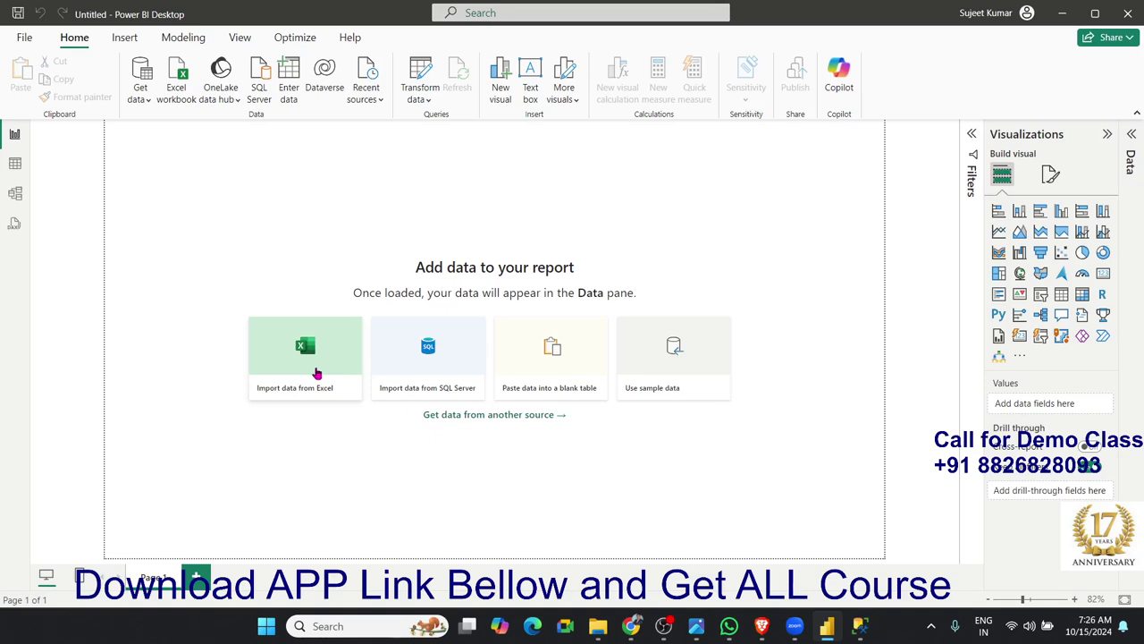
left_click(141, 99)
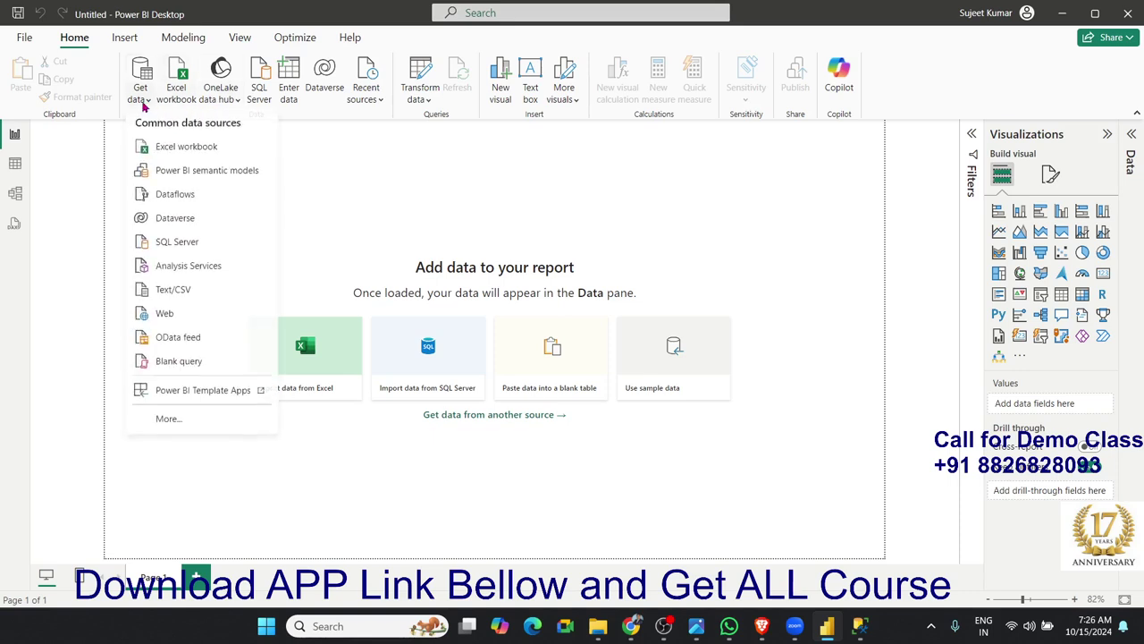
left_click(168, 421)
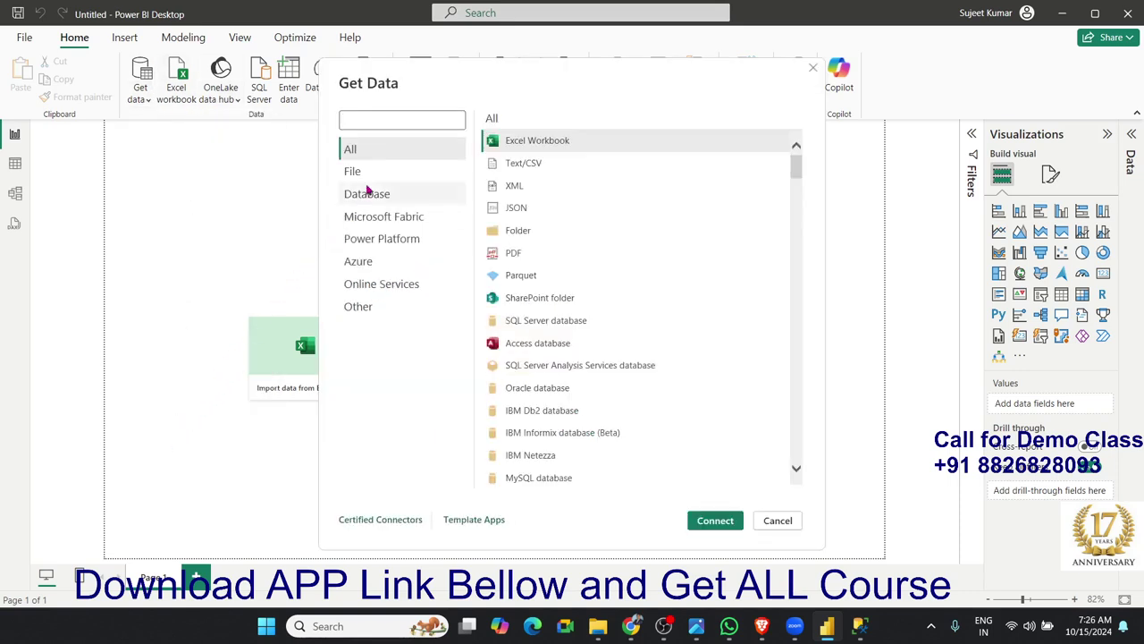
left_click(373, 202)
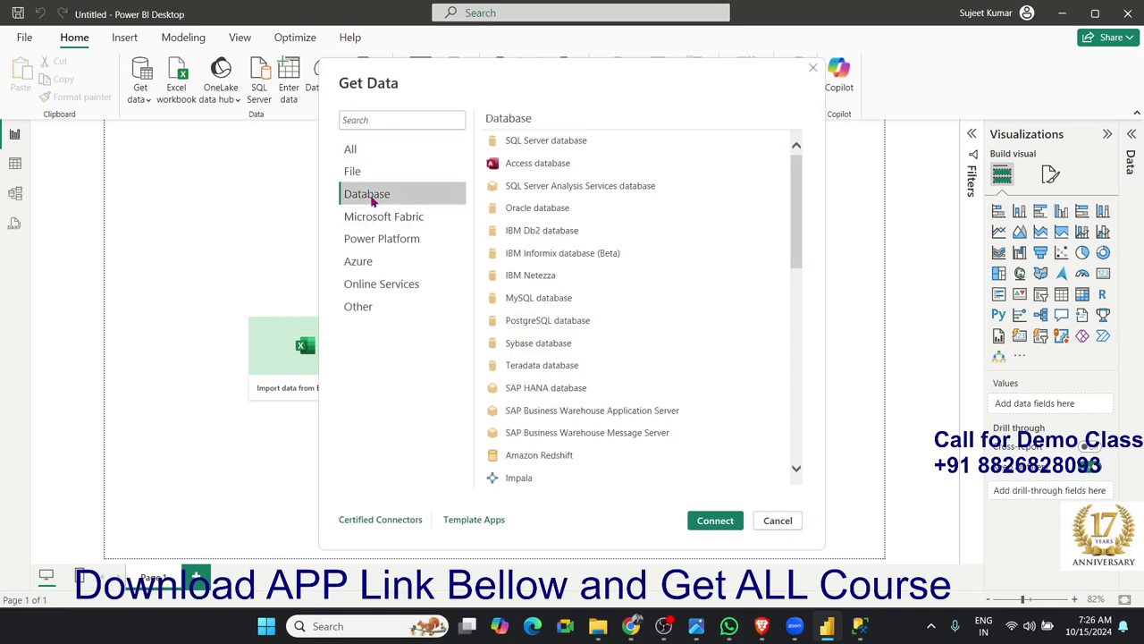
left_click(536, 141)
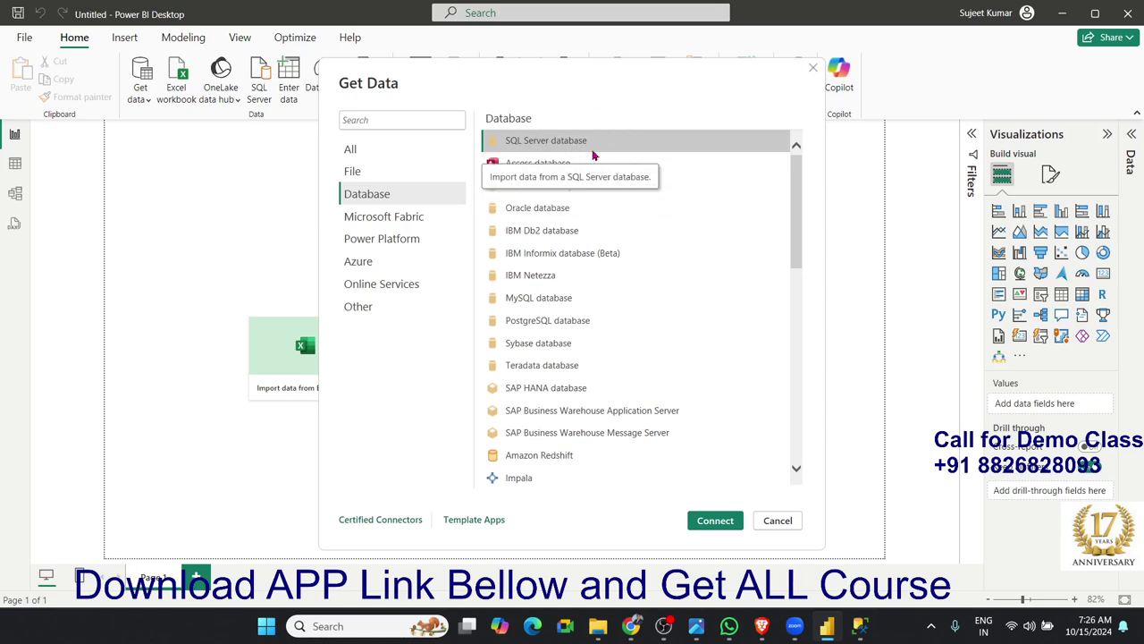
scroll(597, 268, "down", 1)
scroll(603, 288, "down", 4)
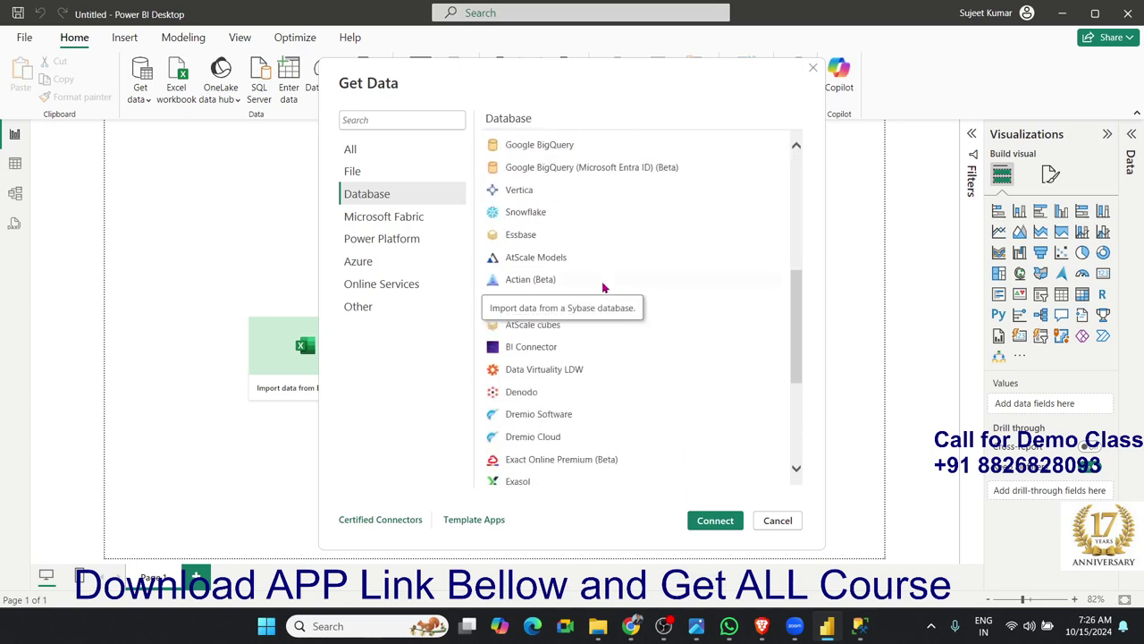
scroll(604, 288, "up", 5)
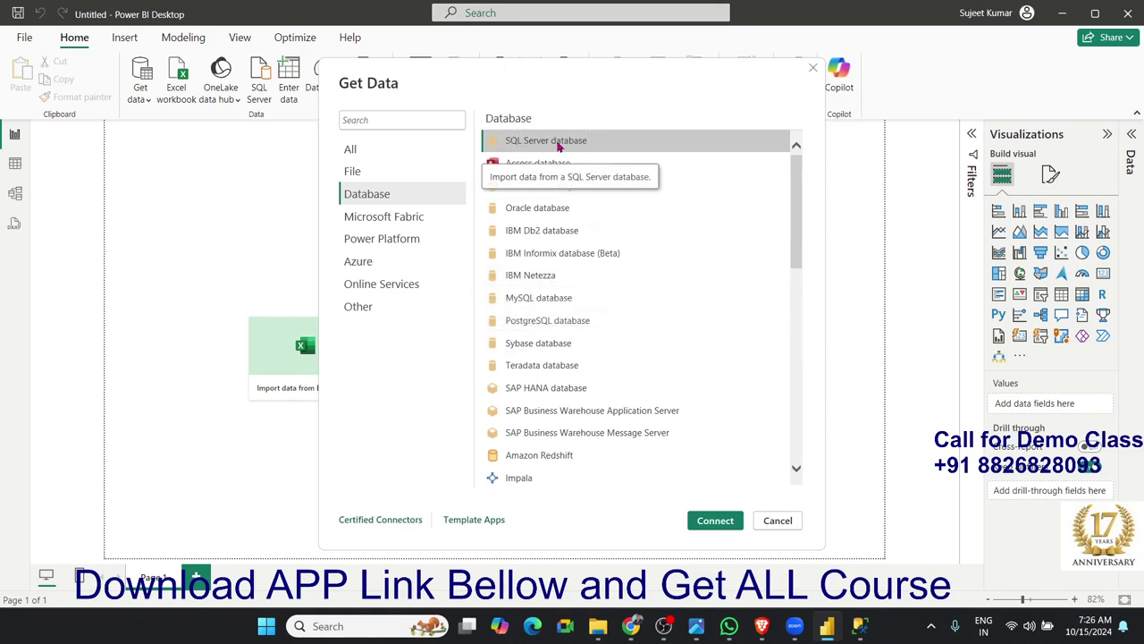
left_click(715, 525)
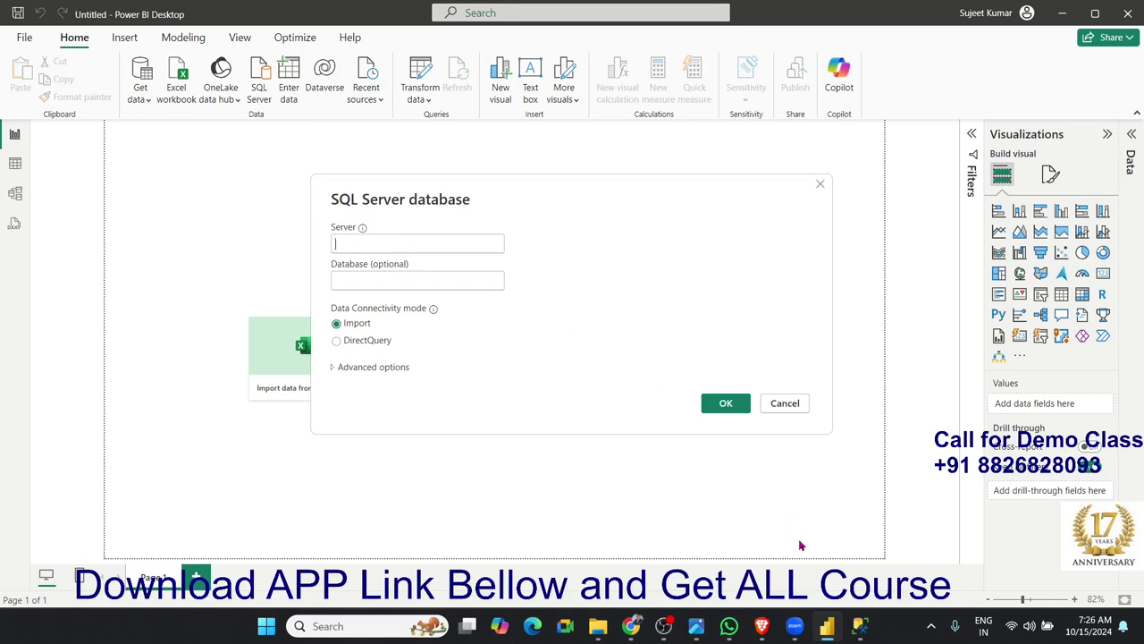
Step: In SSMS's Connect Object Explorer, select and copy the server name IPT\SQLEXPRESS
left_click(859, 626)
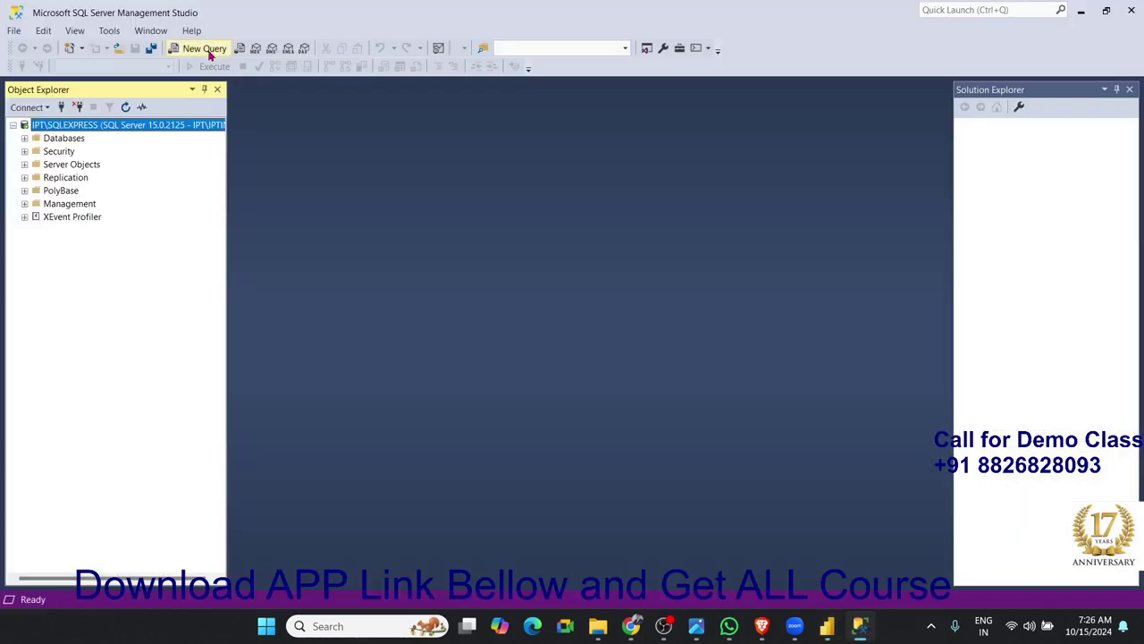
left_click(67, 106)
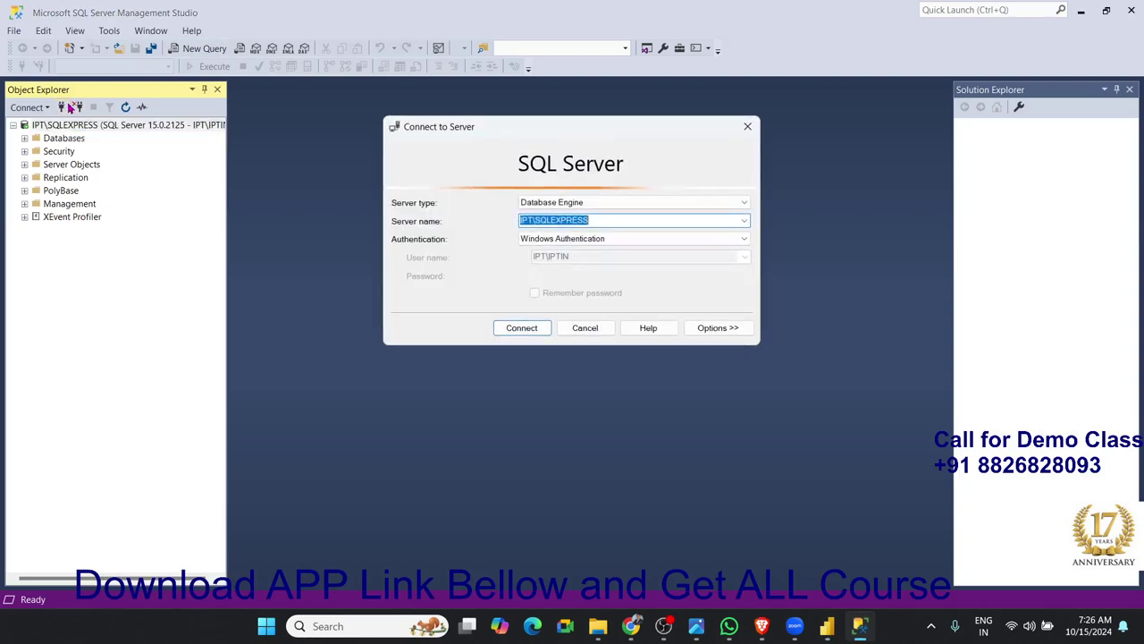
left_click(616, 221)
key("ctrl+a")
key("BackSpace")
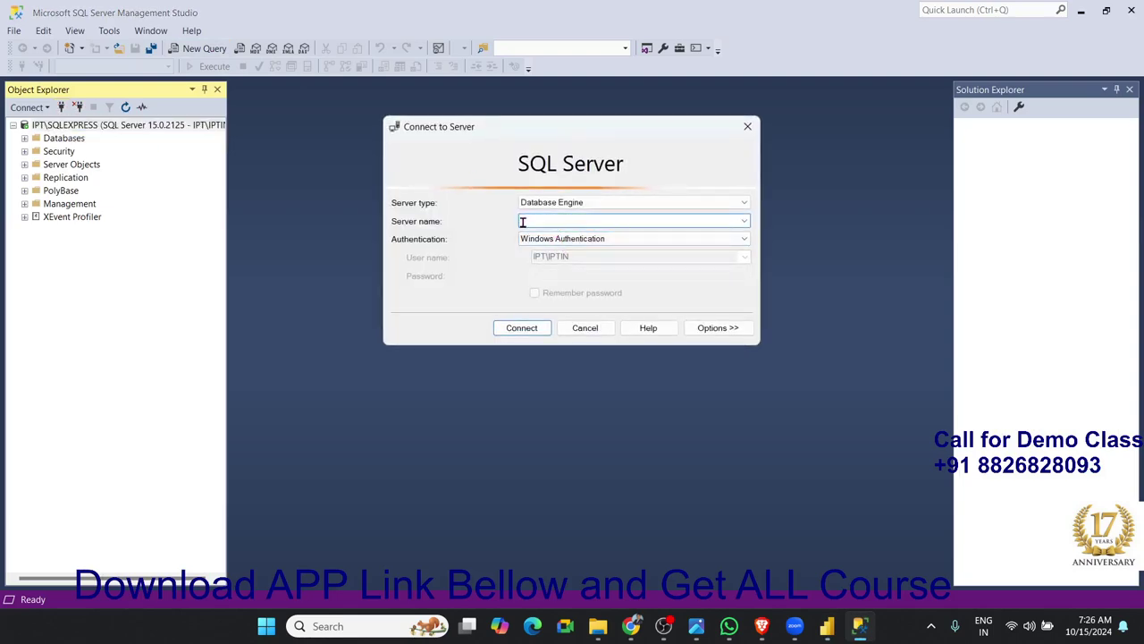
key("ctrl+z")
left_click(534, 220)
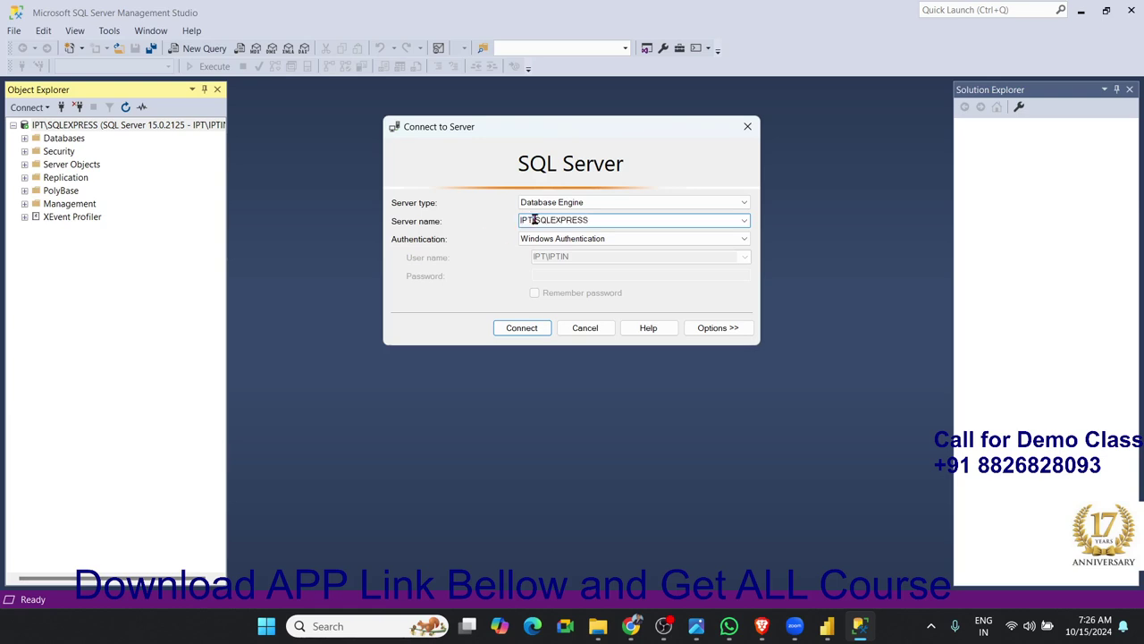
mouse_move(534, 220)
left_mouse_down()
mouse_move(507, 220)
mouse_move(608, 220)
mouse_move(539, 220)
left_mouse_up()
left_click_drag(533, 220, 500, 225)
left_click_drag(605, 219, 489, 217)
key("ctrl+c")
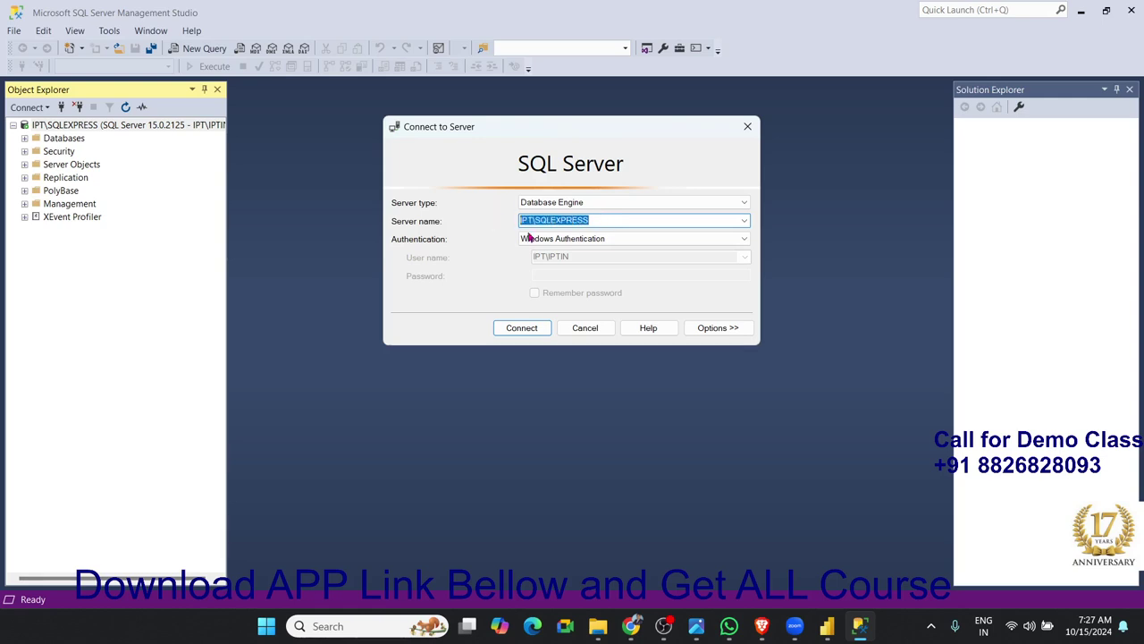
left_click(539, 244)
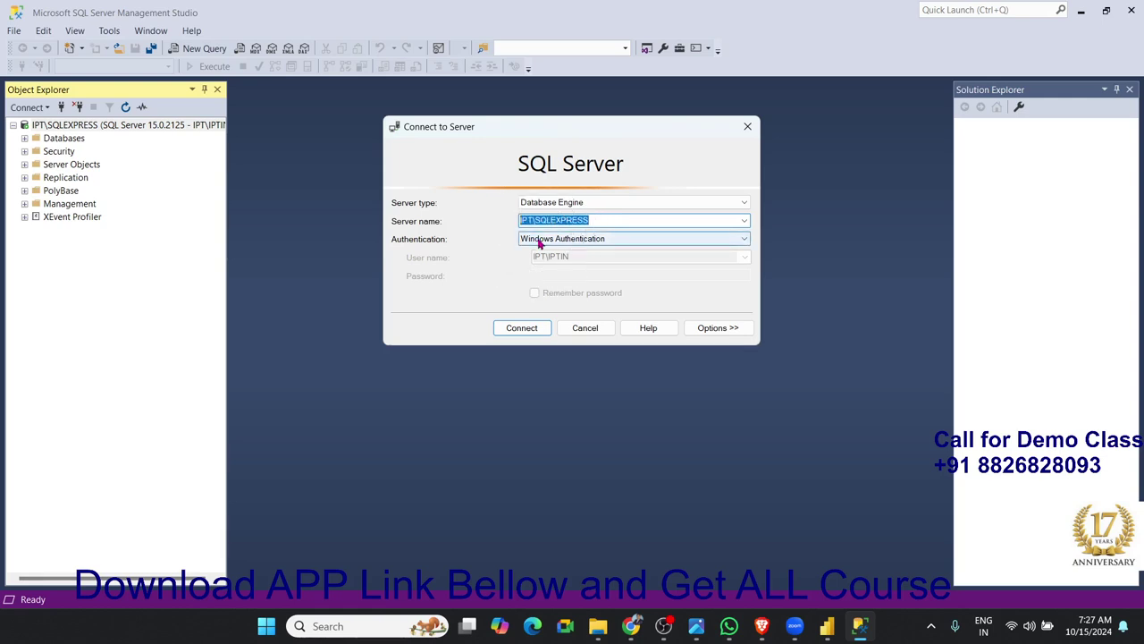
left_click(538, 256)
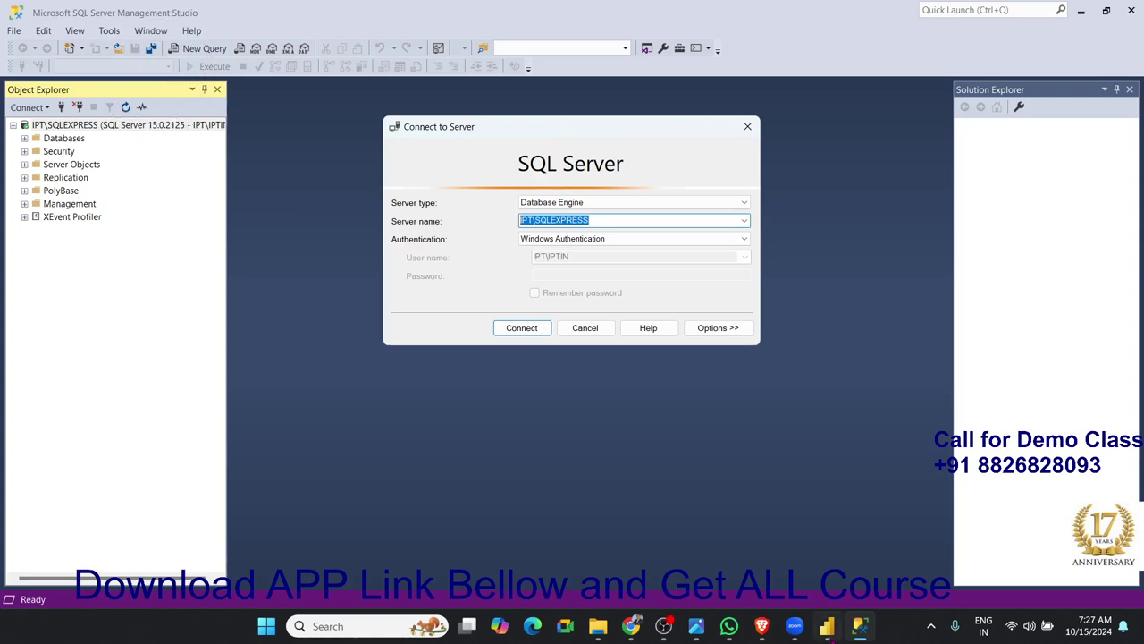
Step: Paste IPT\SQLEXPRESS into Power BI's Server field and connect to open the Navigator
mouse_move(827, 626)
left_click(831, 590)
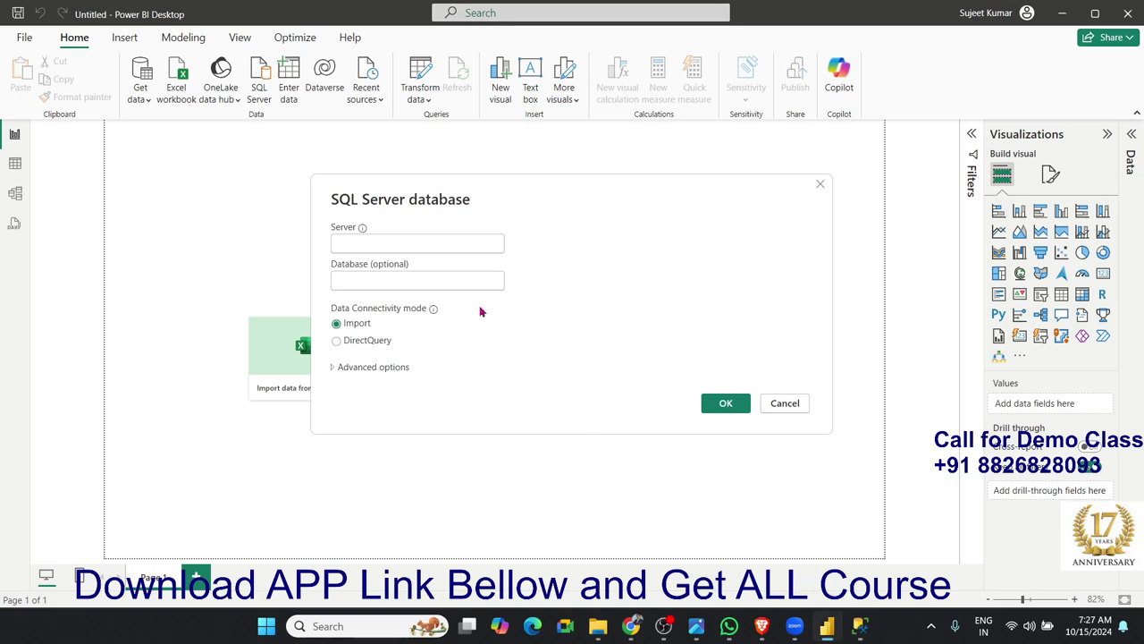
left_click(401, 247)
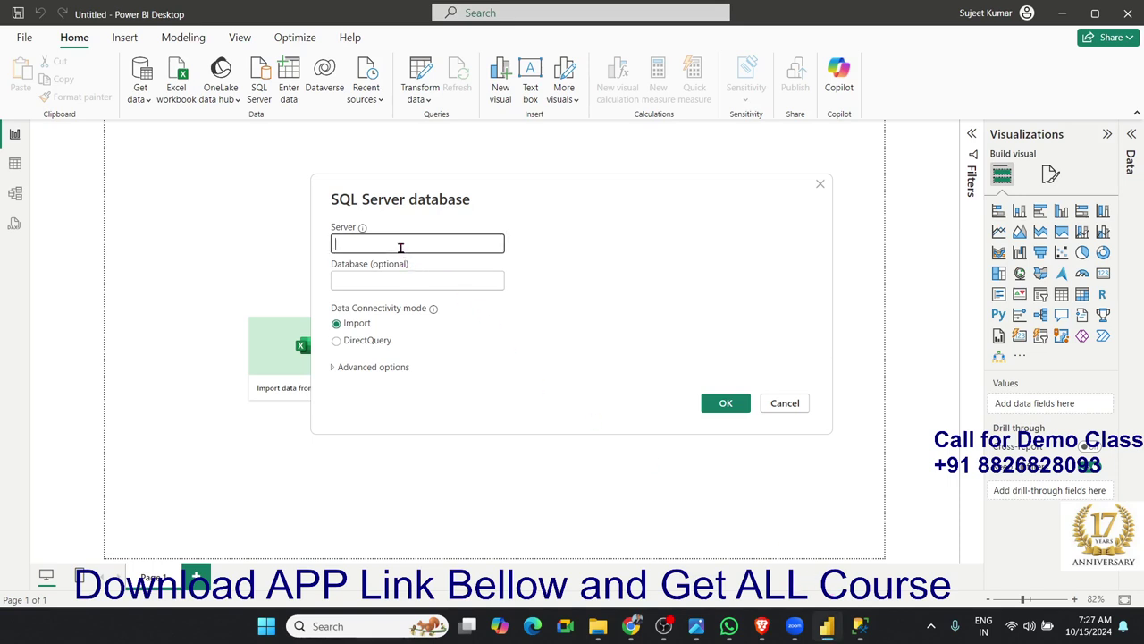
key("ctrl+v")
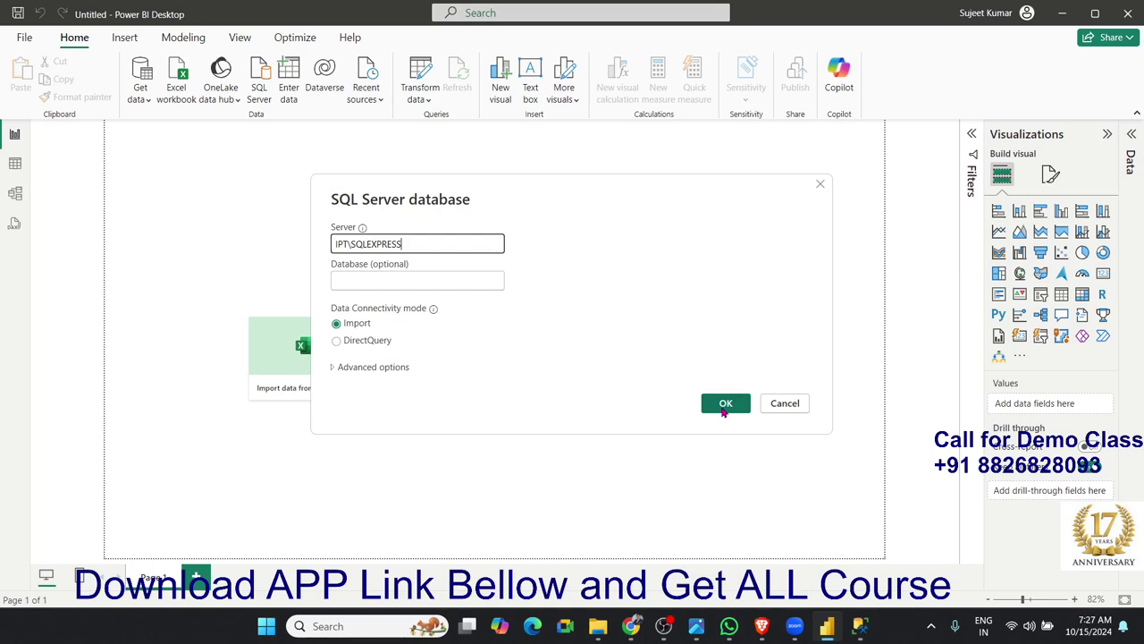
left_click(725, 407)
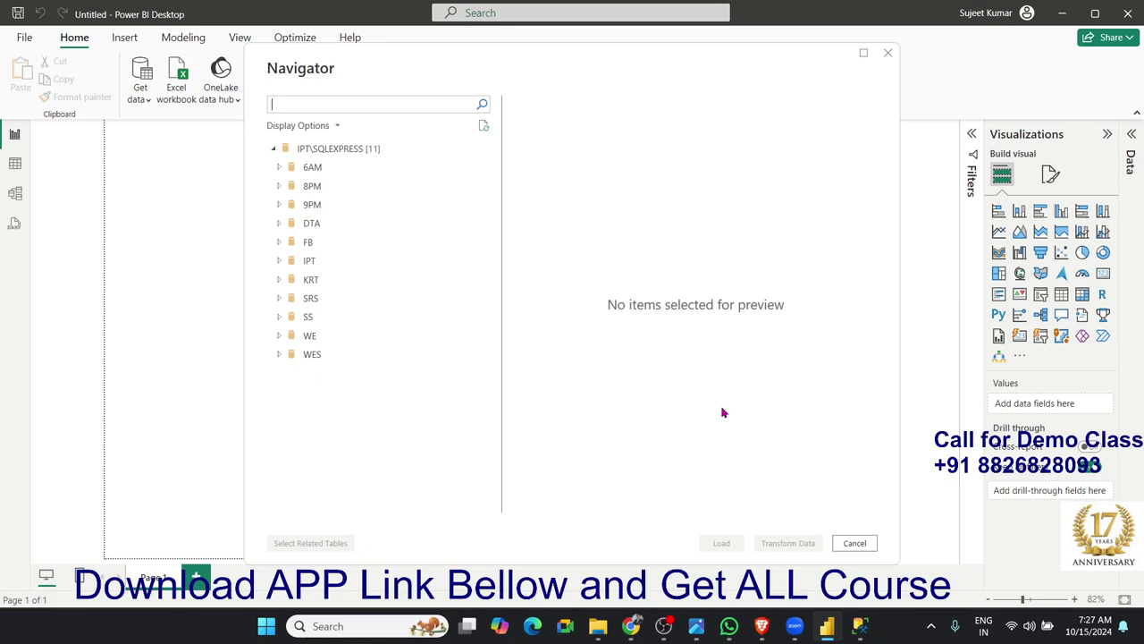
Step: Preview the DTA database's dt and VBA tables, then tick IPT's DATA table and load it
left_click(280, 229)
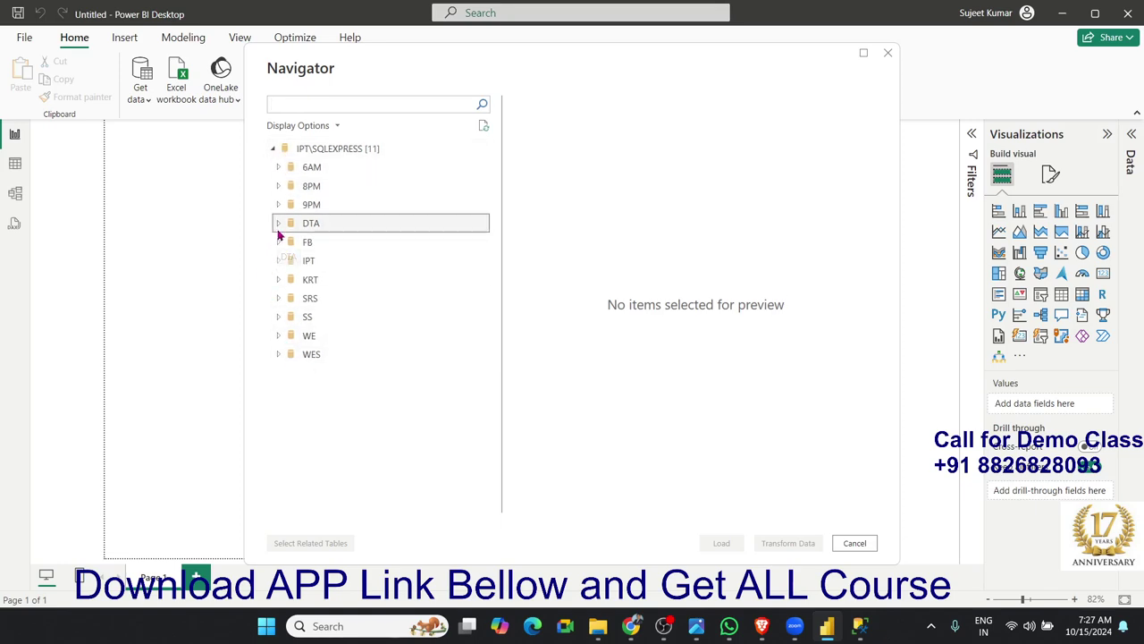
left_click(278, 225)
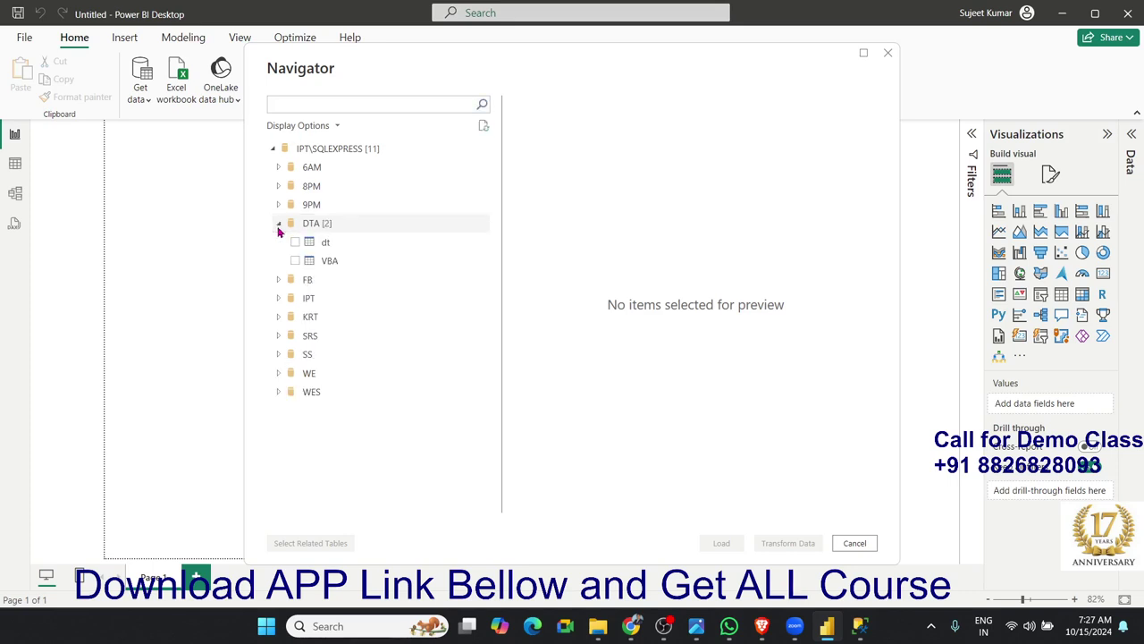
left_click(326, 245)
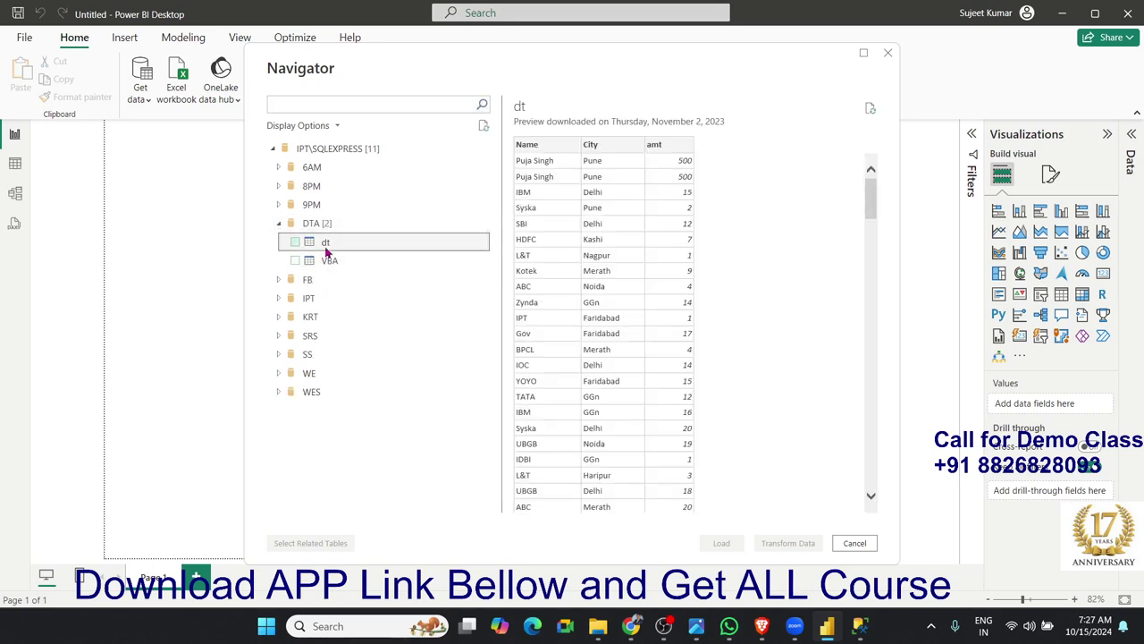
left_click(328, 260)
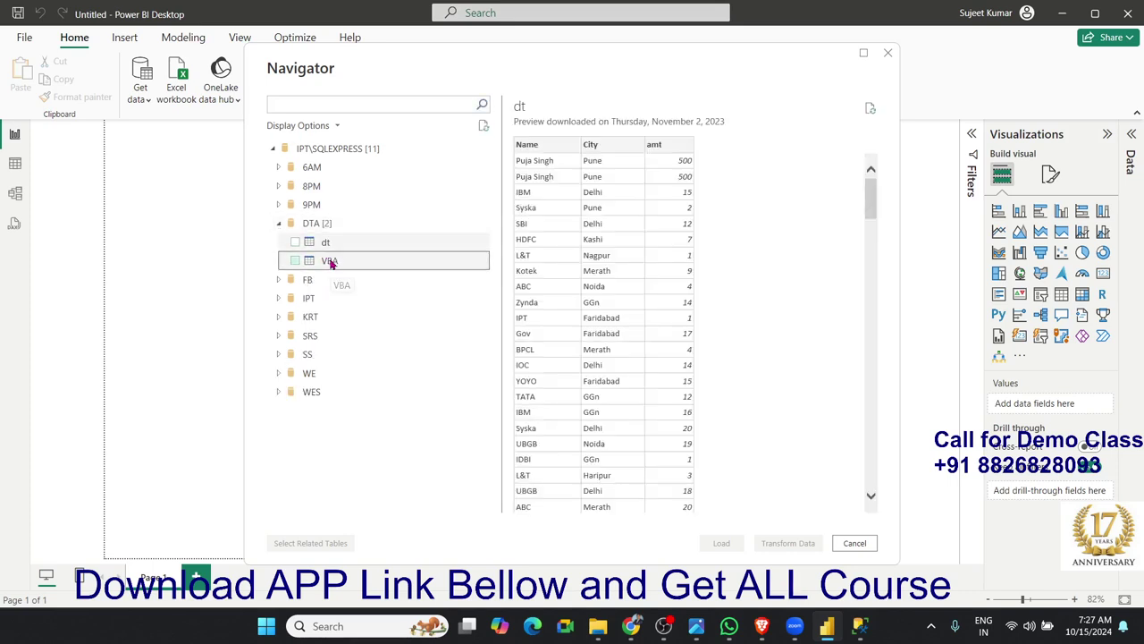
left_click(277, 300)
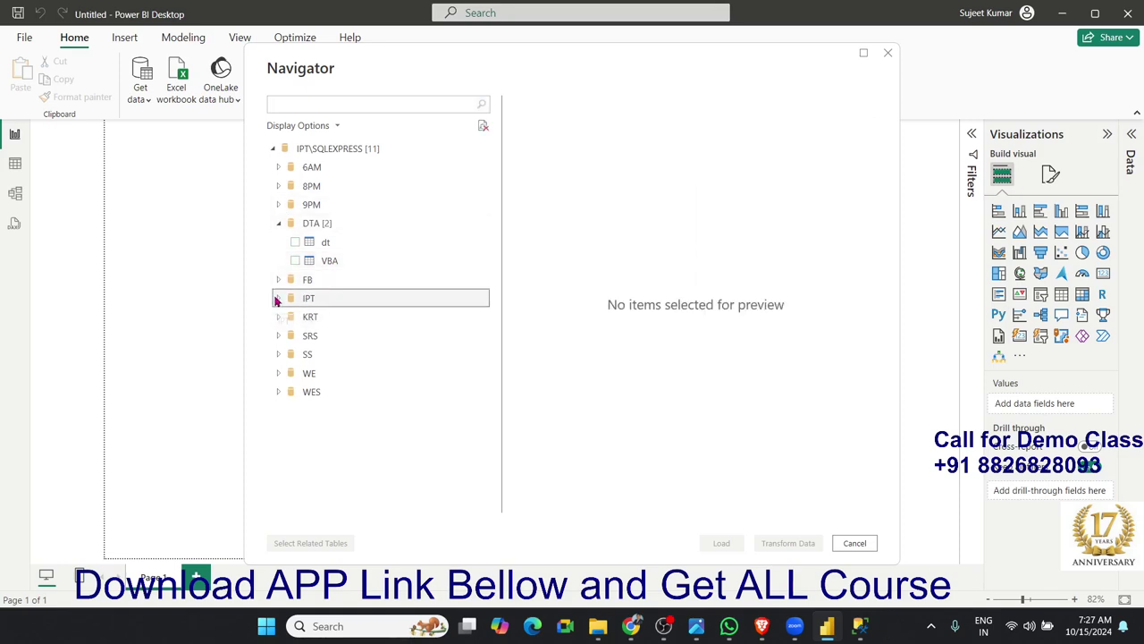
left_click(336, 358)
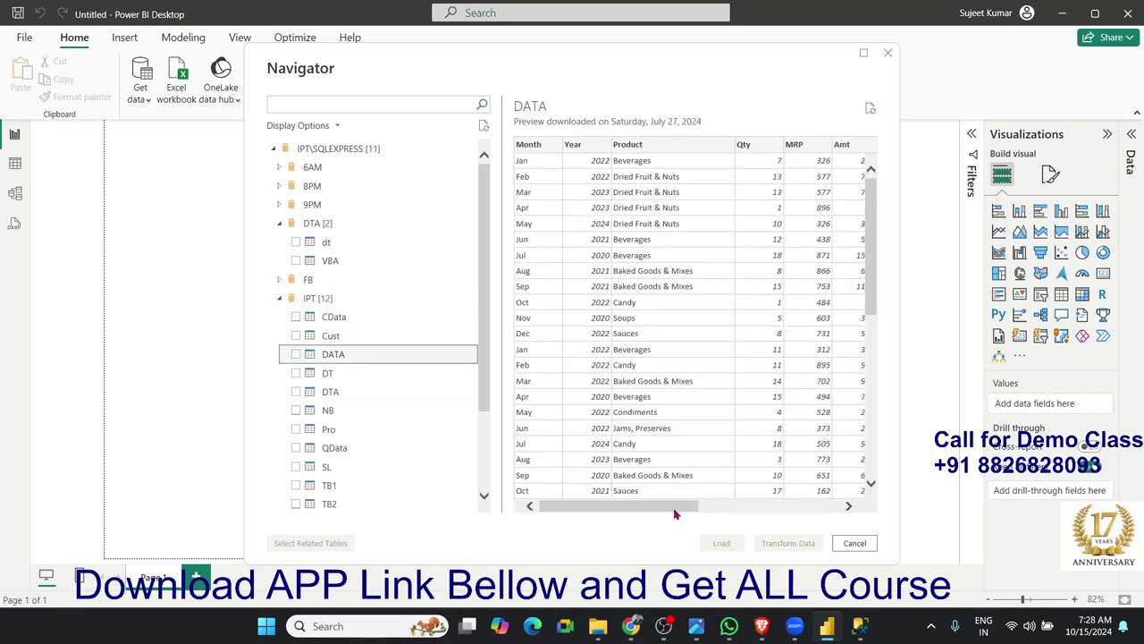
mouse_move(677, 506)
left_mouse_down()
mouse_move(823, 526)
mouse_move(623, 501)
left_mouse_up()
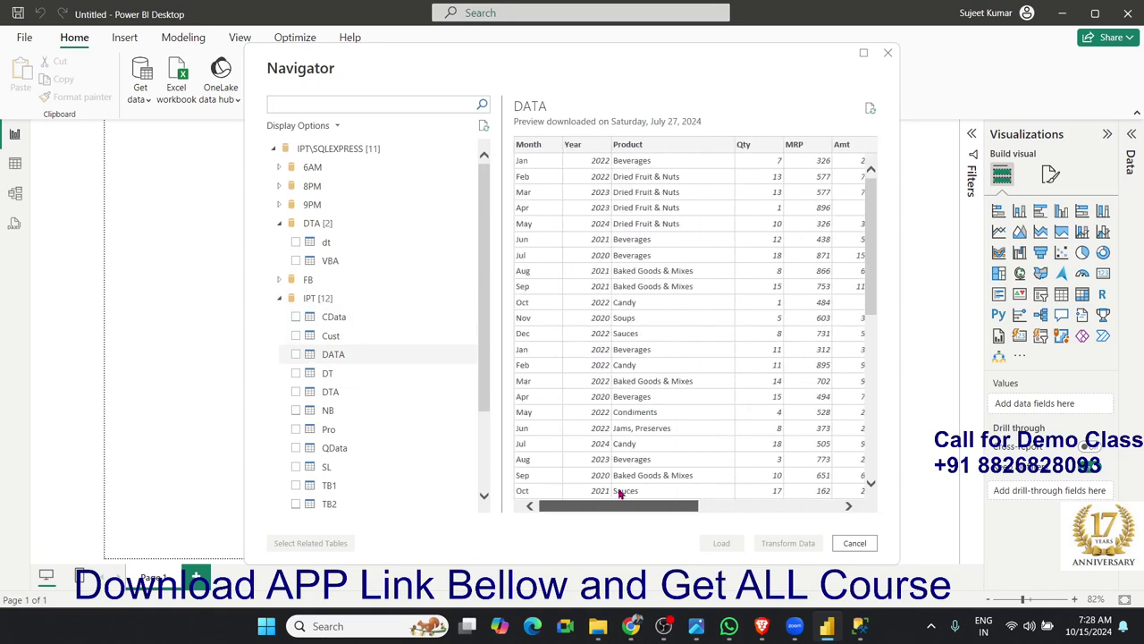
left_click(296, 354)
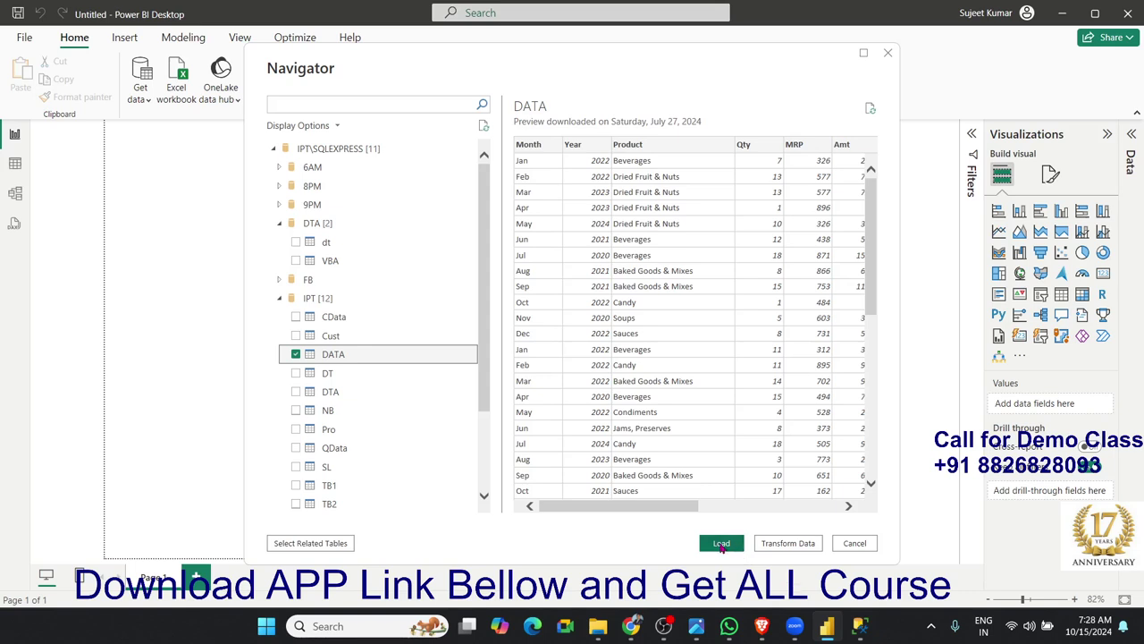
left_click(721, 544)
left_click(722, 547)
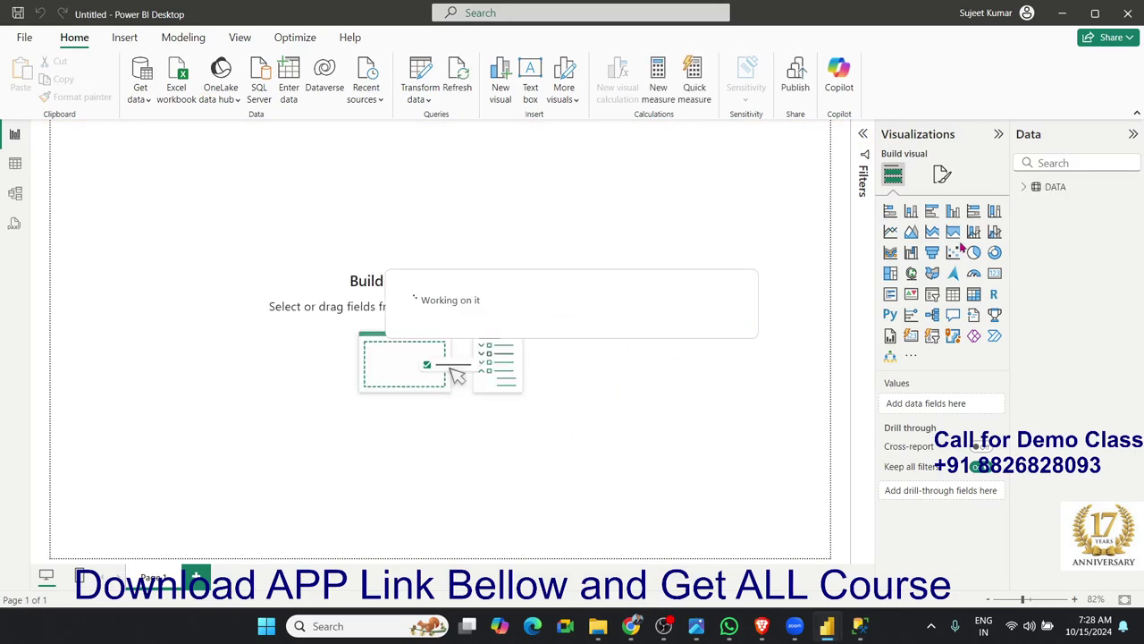
Step: Build a table visual of Product and Sum of Qty from DATA, then enlarge and center it
left_click(1023, 187)
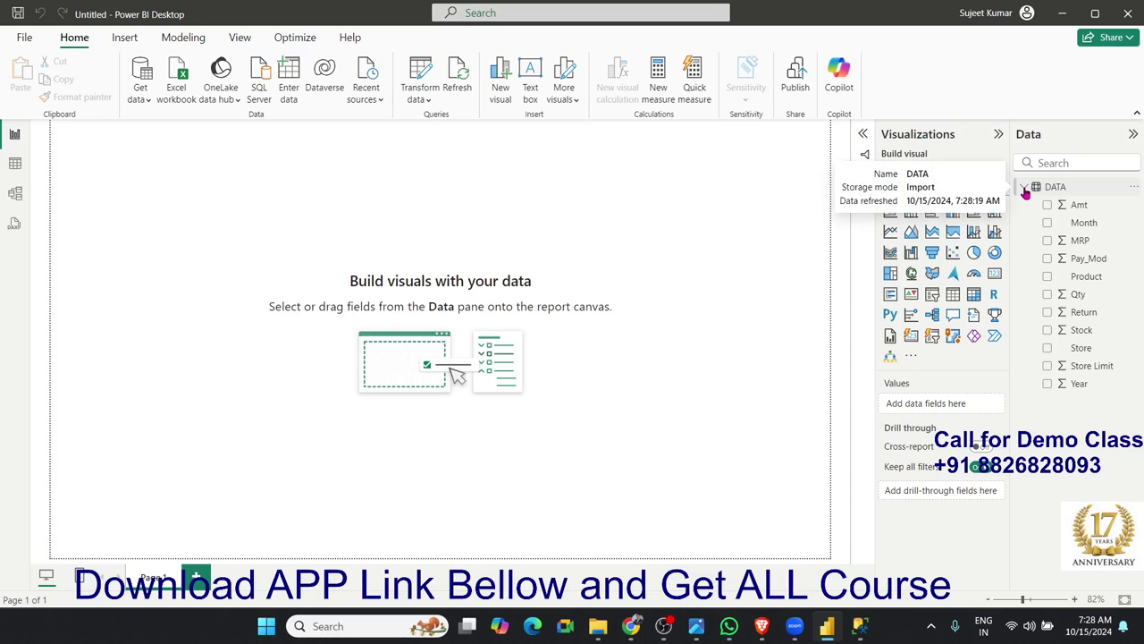
left_click(949, 295)
mouse_move(1086, 277)
left_mouse_down()
mouse_move(465, 306)
mouse_move(134, 219)
left_mouse_up()
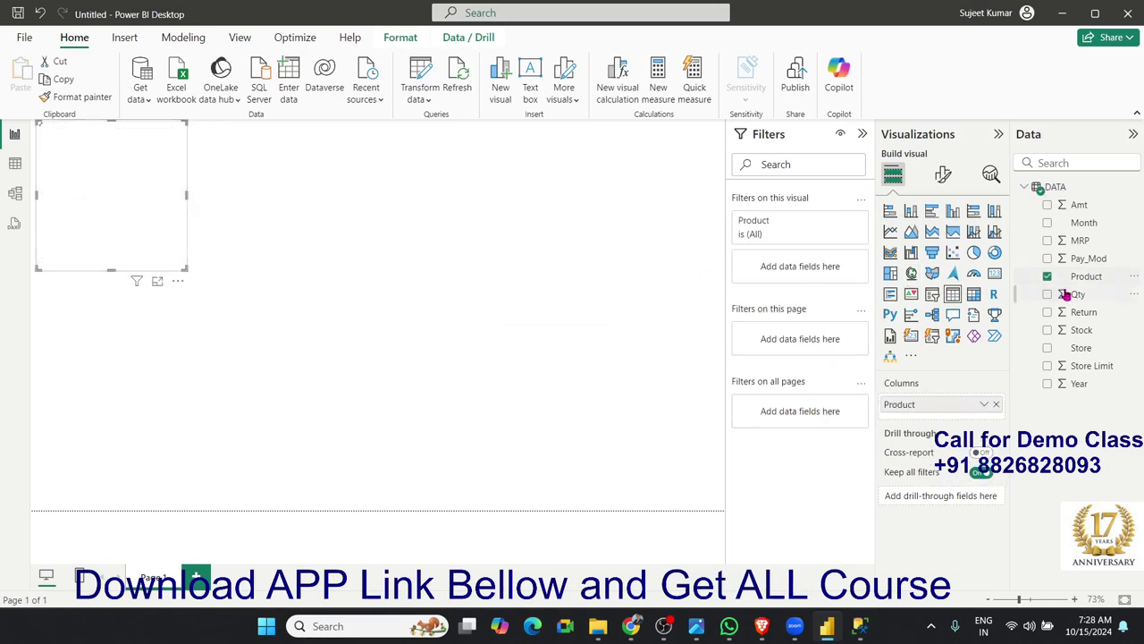
left_click_drag(1065, 296, 129, 188)
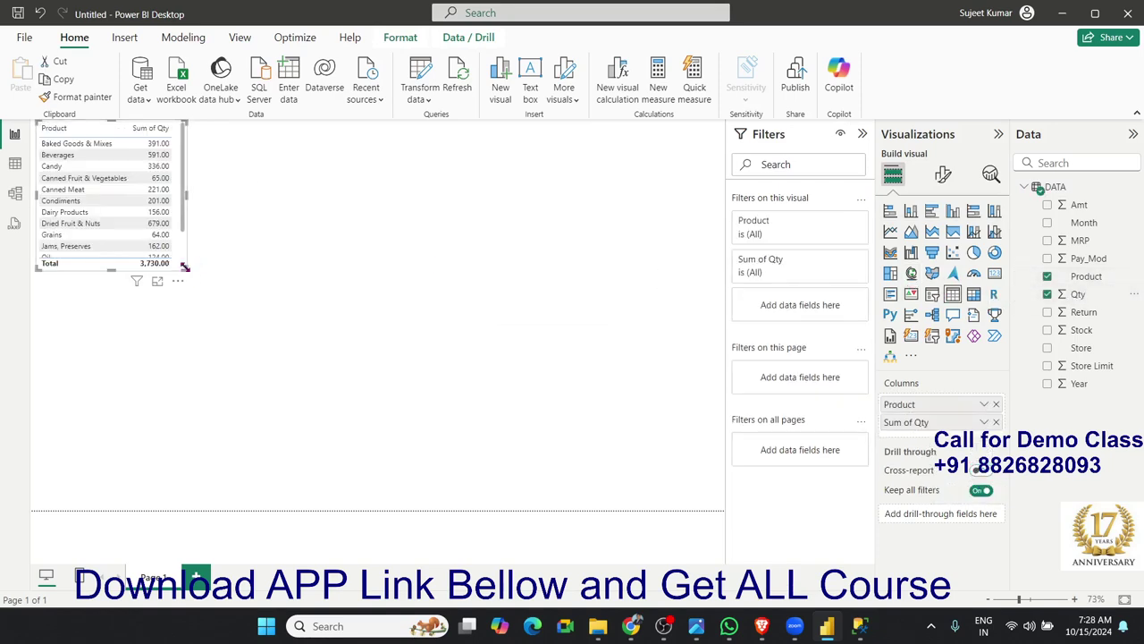
left_click_drag(185, 267, 215, 319)
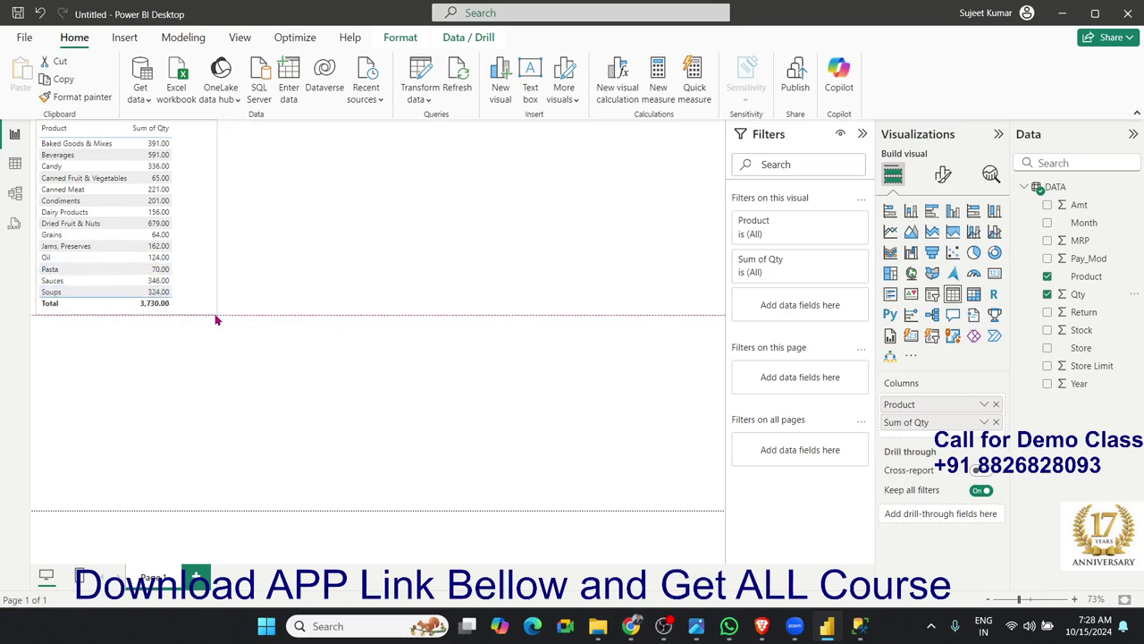
mouse_move(129, 316)
left_mouse_down()
mouse_move(306, 370)
mouse_move(295, 354)
left_mouse_up()
Step: Connect SSMS and open Edit Top 200 Rows on the IPT database's dbo.DATA table
mouse_move(827, 626)
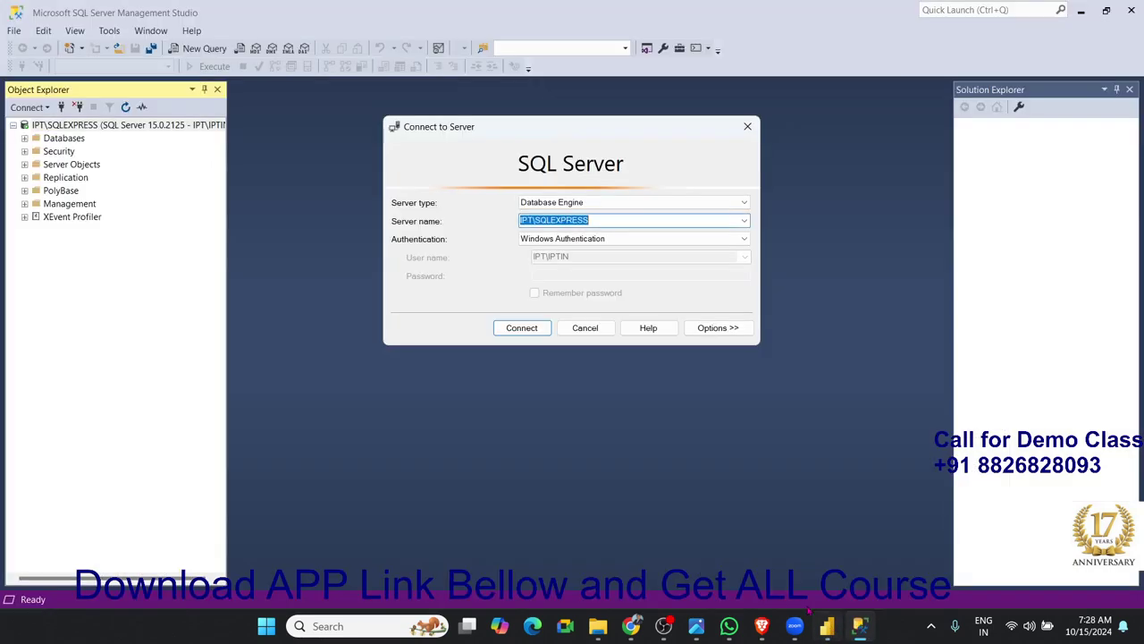
left_click(860, 626)
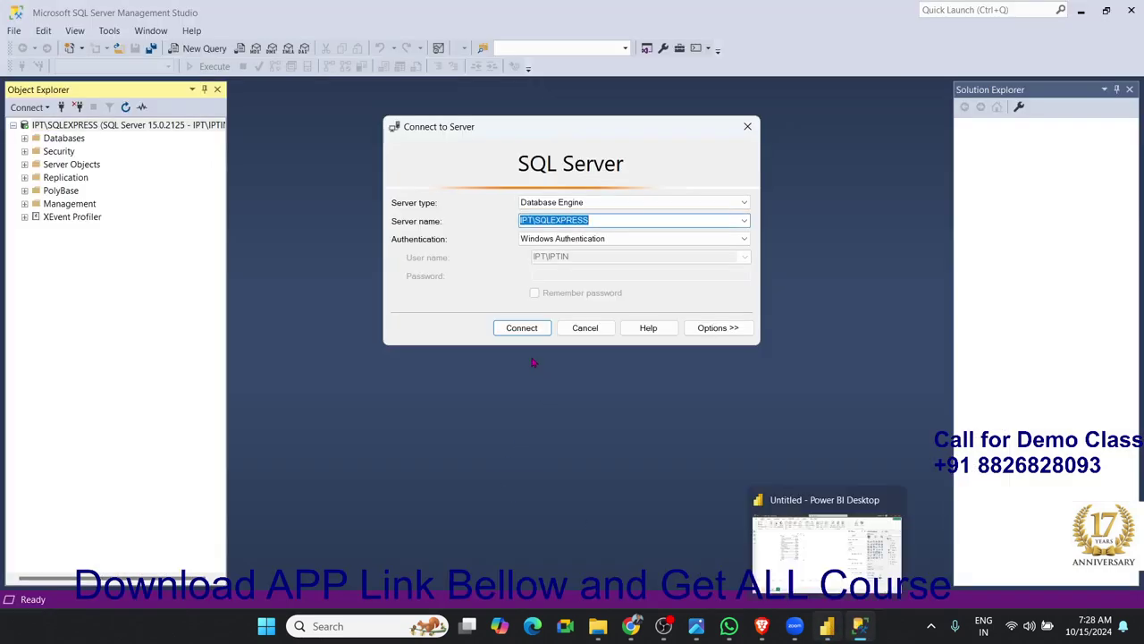
left_click(522, 327)
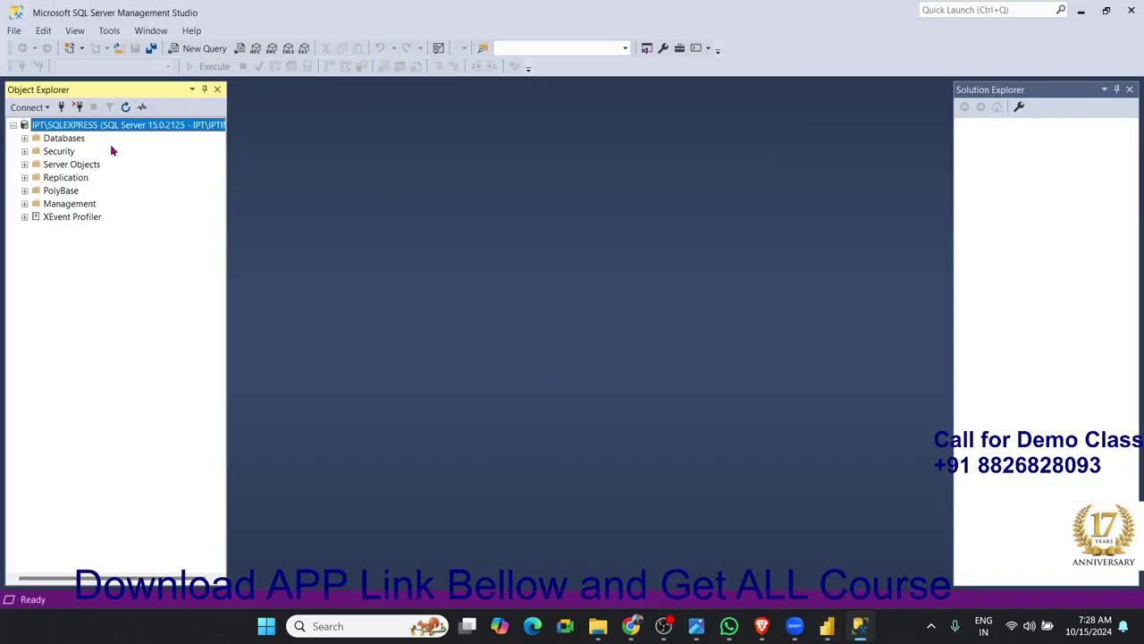
left_click(25, 139)
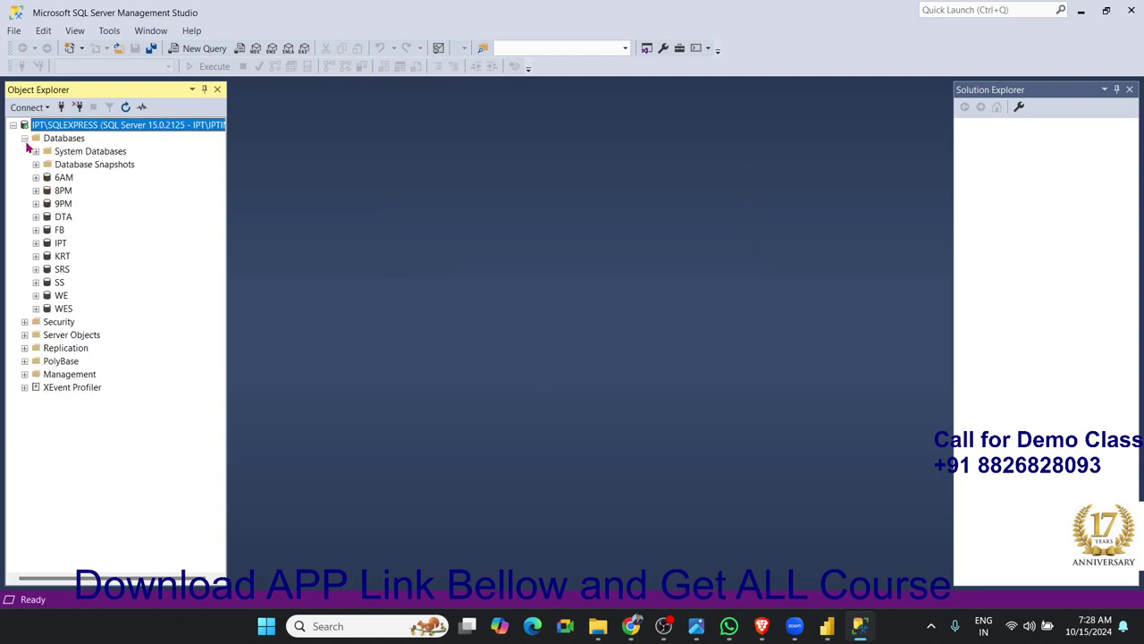
left_click(34, 243)
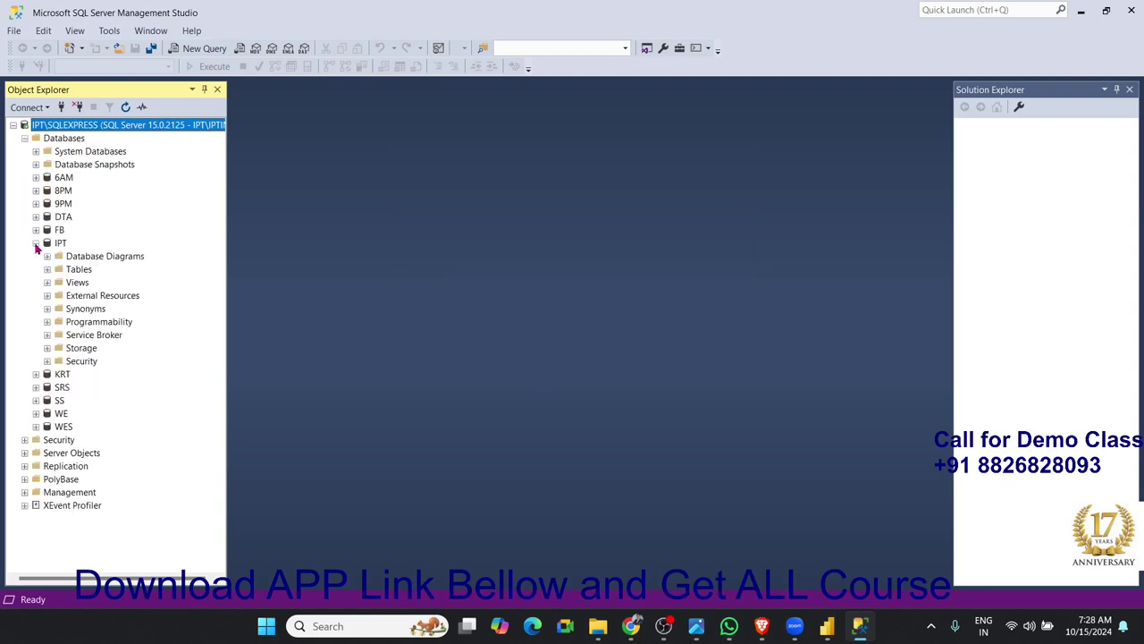
left_click(47, 270)
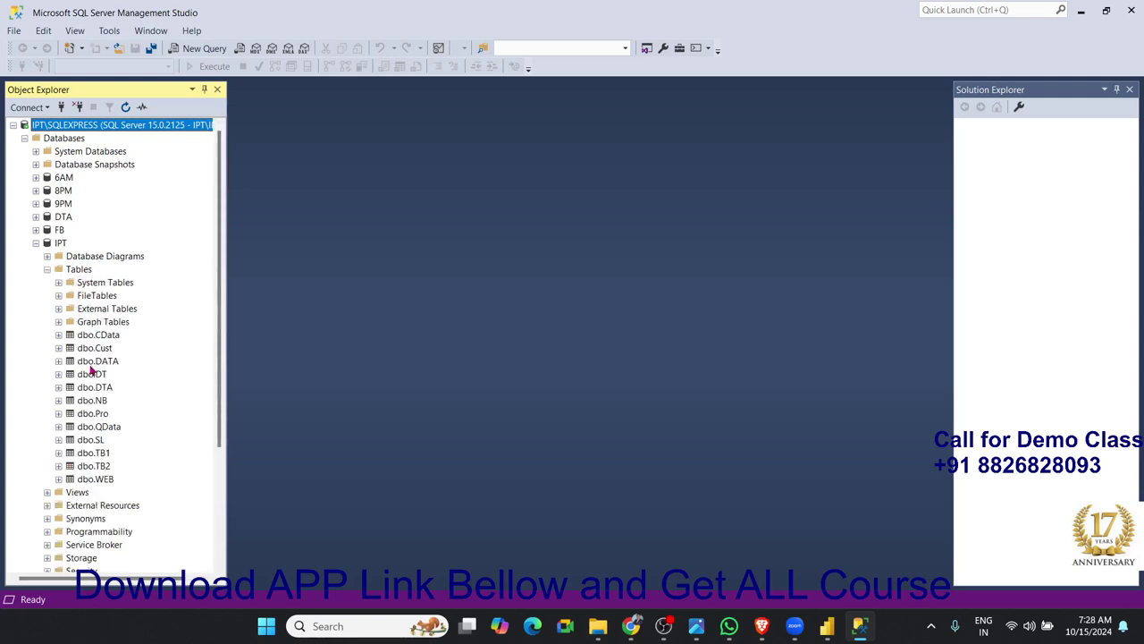
left_click(93, 361)
right_click(91, 362)
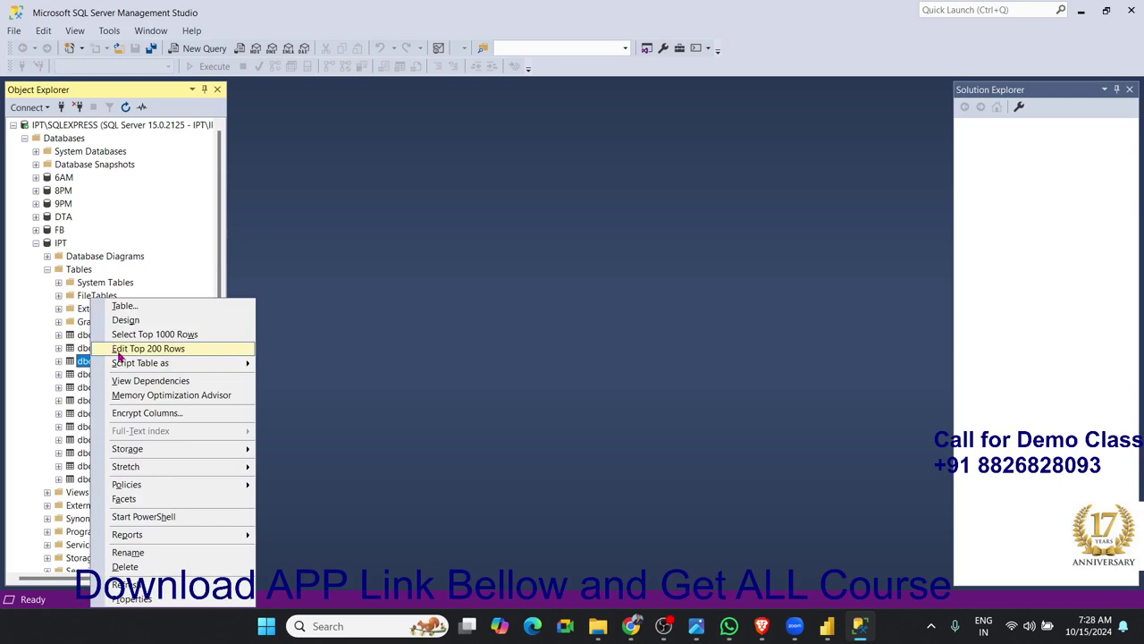
left_click(118, 354)
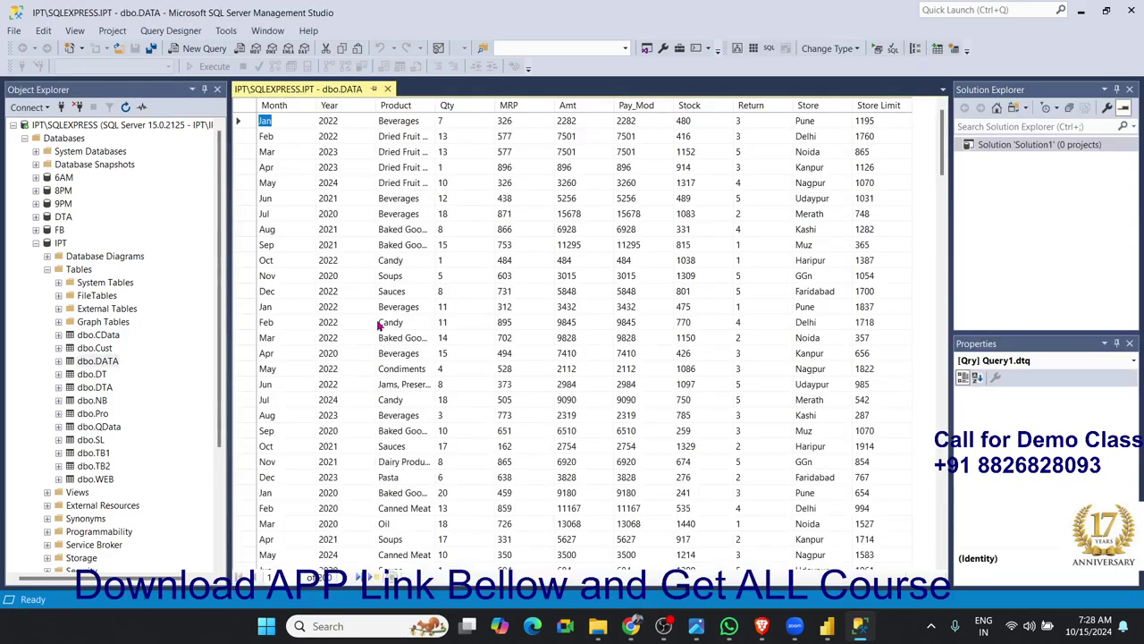
Step: In the empty dbo.DATA row, enter Month OCT, Year 2024, Product Classes and Qty 5
left_click_drag(940, 143, 964, 572)
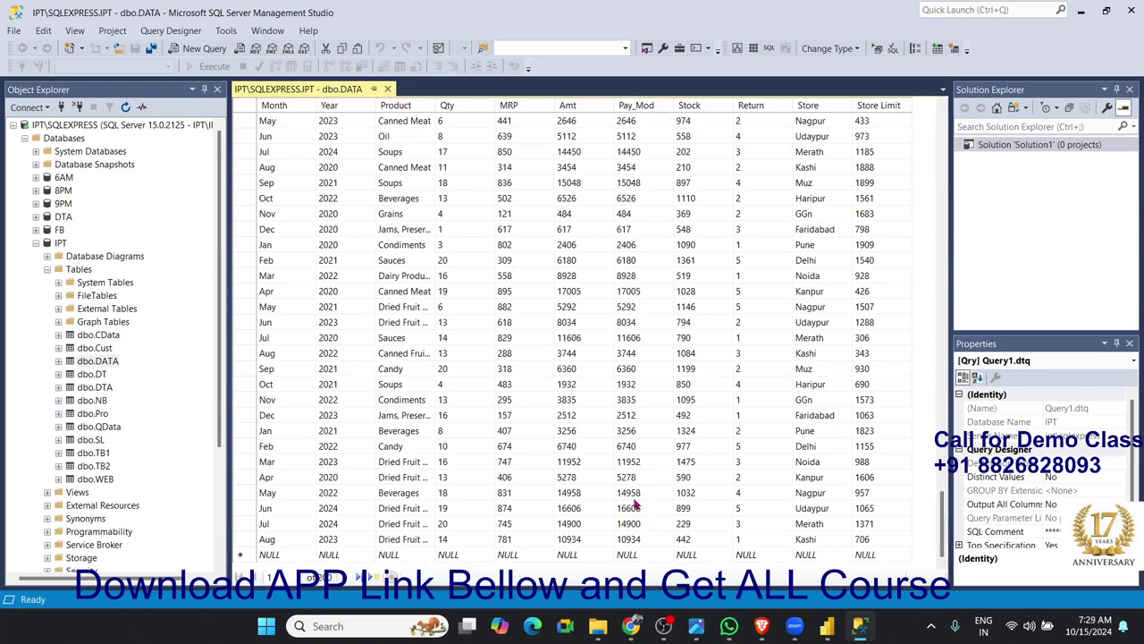
left_click(285, 556)
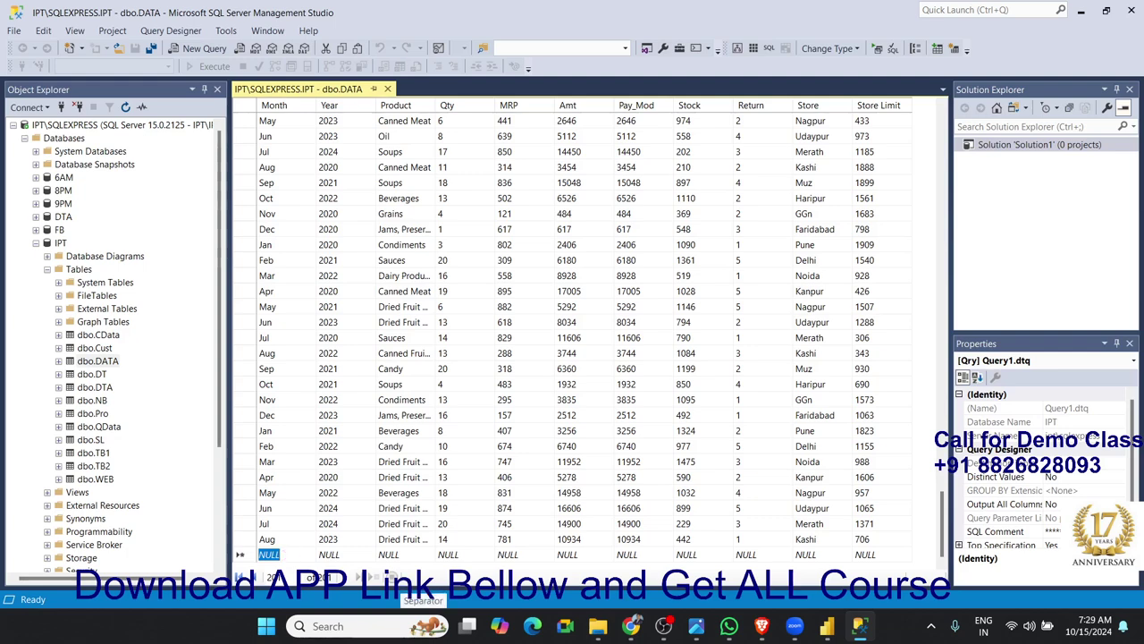
type("OCT")
key("Tab")
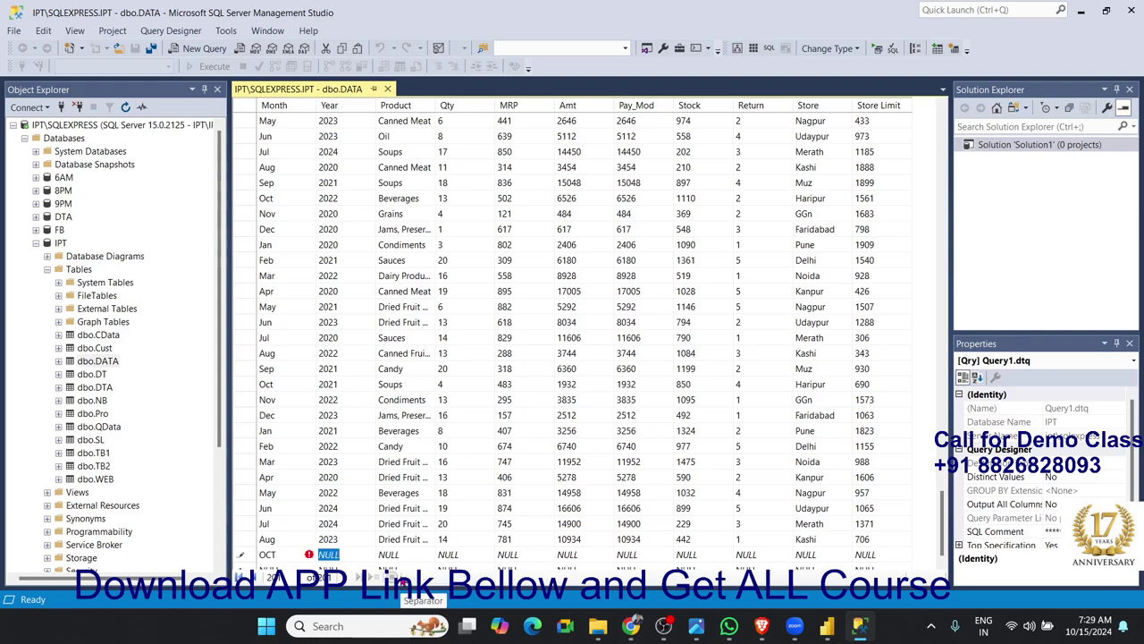
type("2024")
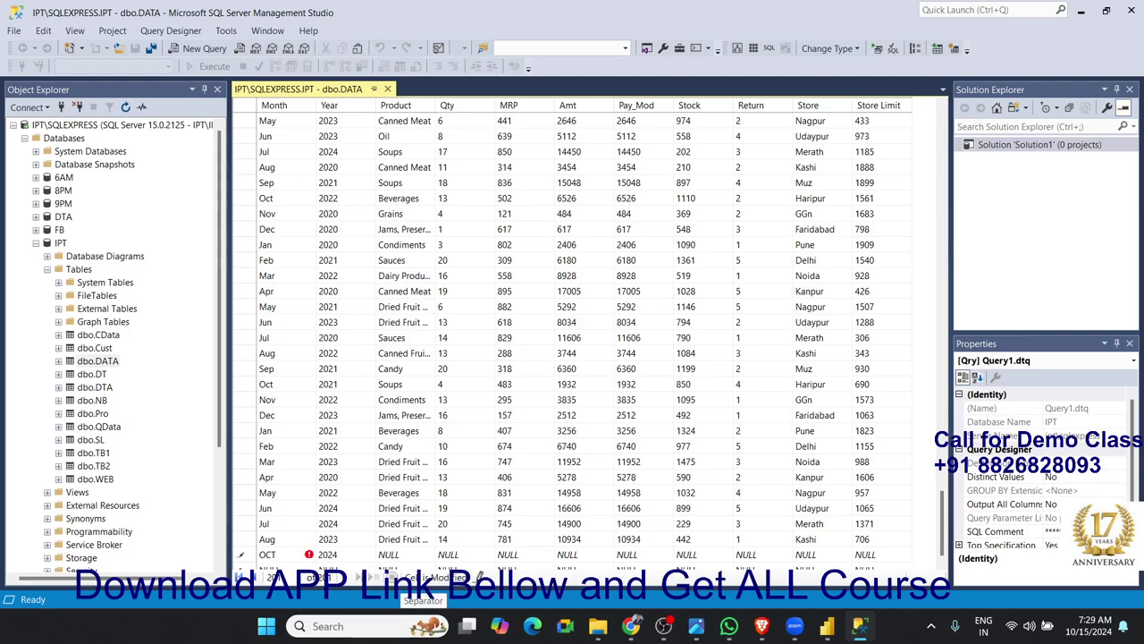
key("Tab")
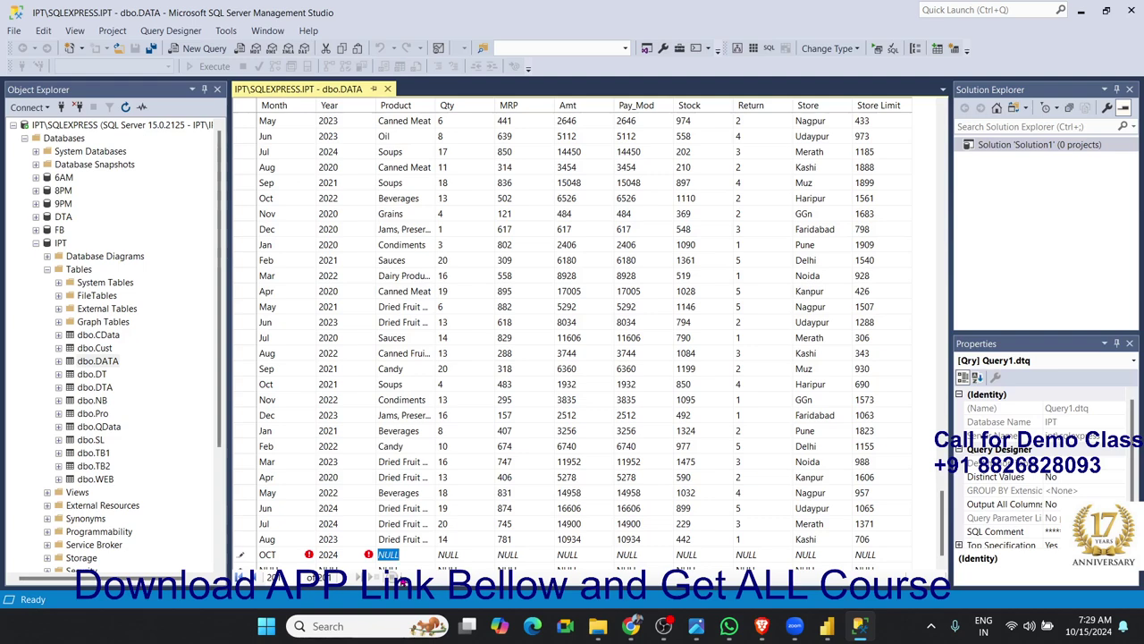
type("Classes")
key("Tab")
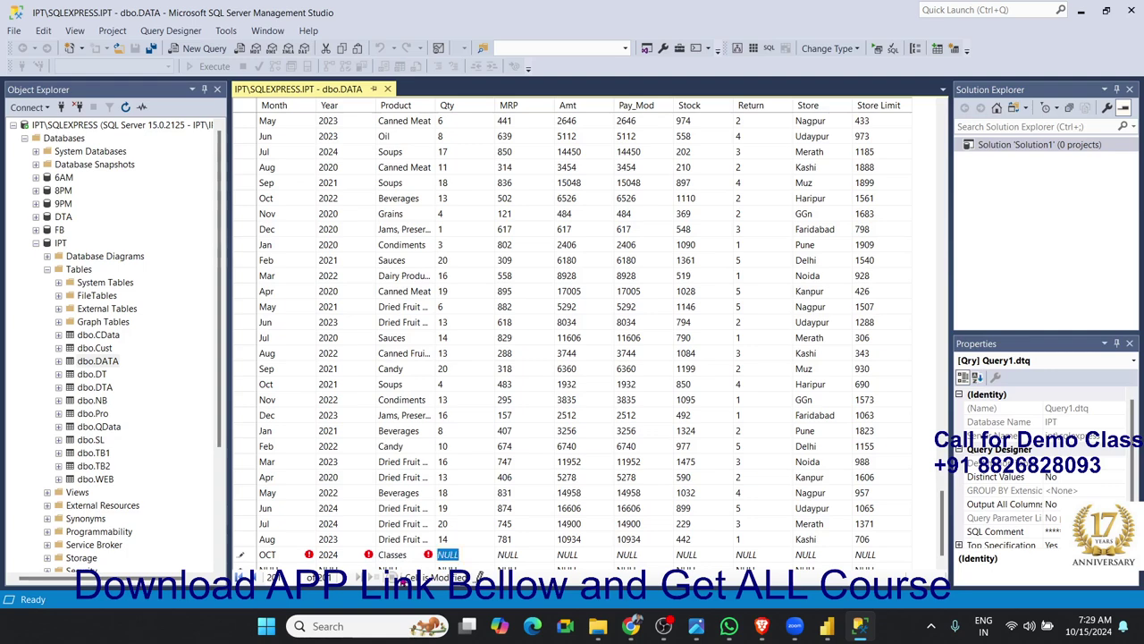
type("5")
key("Tab")
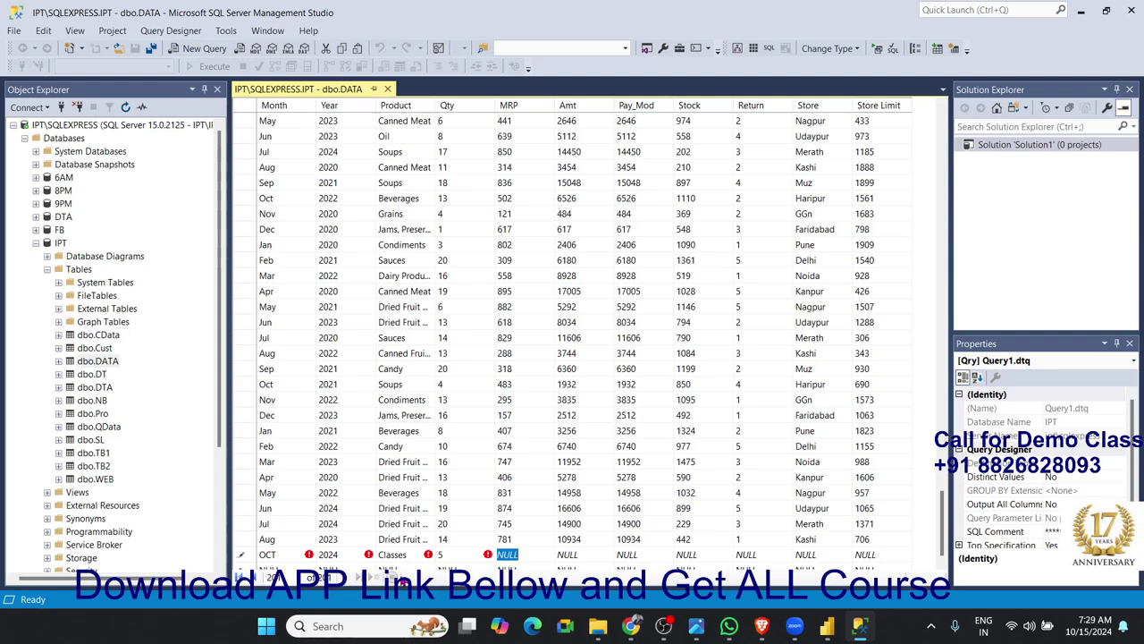
Step: Complete the row: MRP 2000, Amt 10000, Pay_Mod 10000, Stock 100, Return 0, Store Online, Store Limit 100
type("2000")
key("Tab")
type("1")
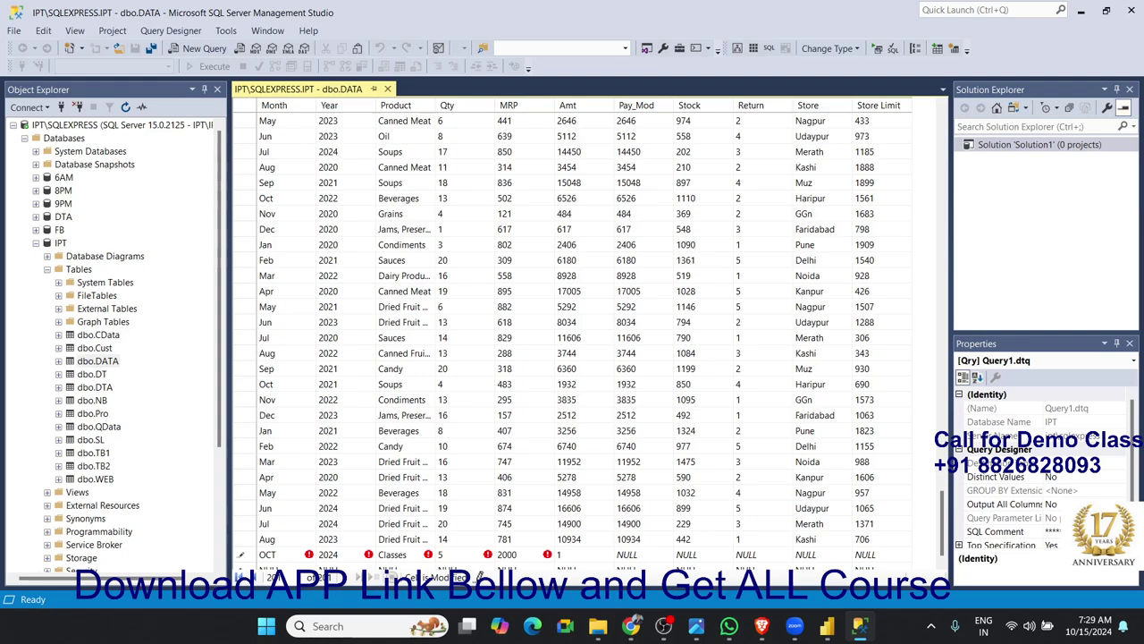
type("0000")
key("Tab")
type("1")
key("Tab")
type("10")
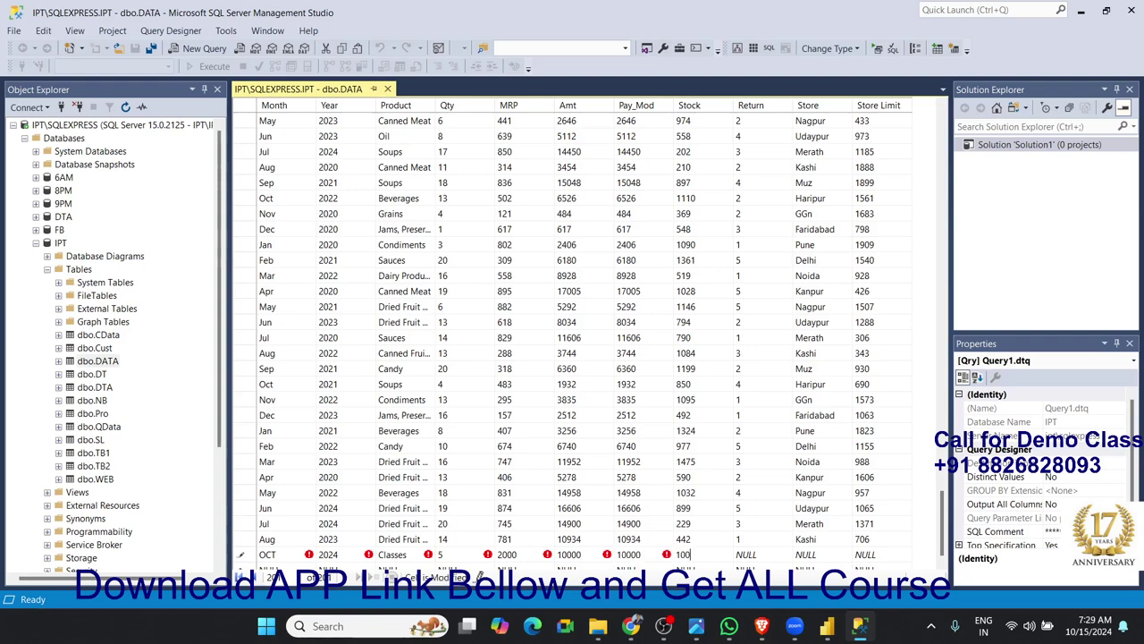
key("Tab")
type("0")
left_click(804, 555)
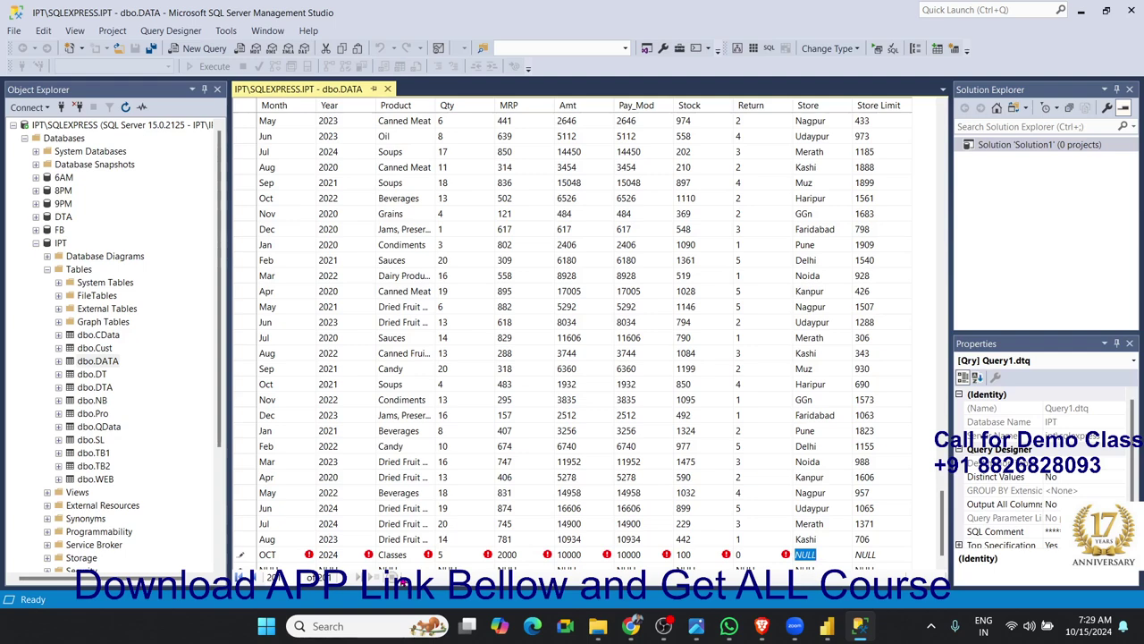
type("Onli")
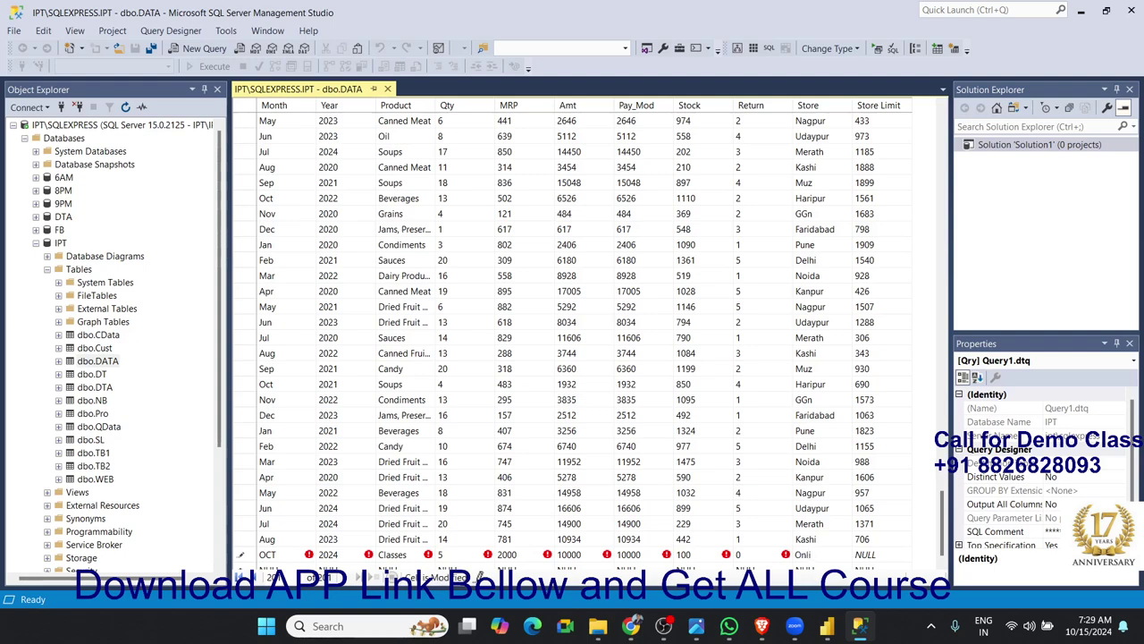
type("ne")
key("Tab")
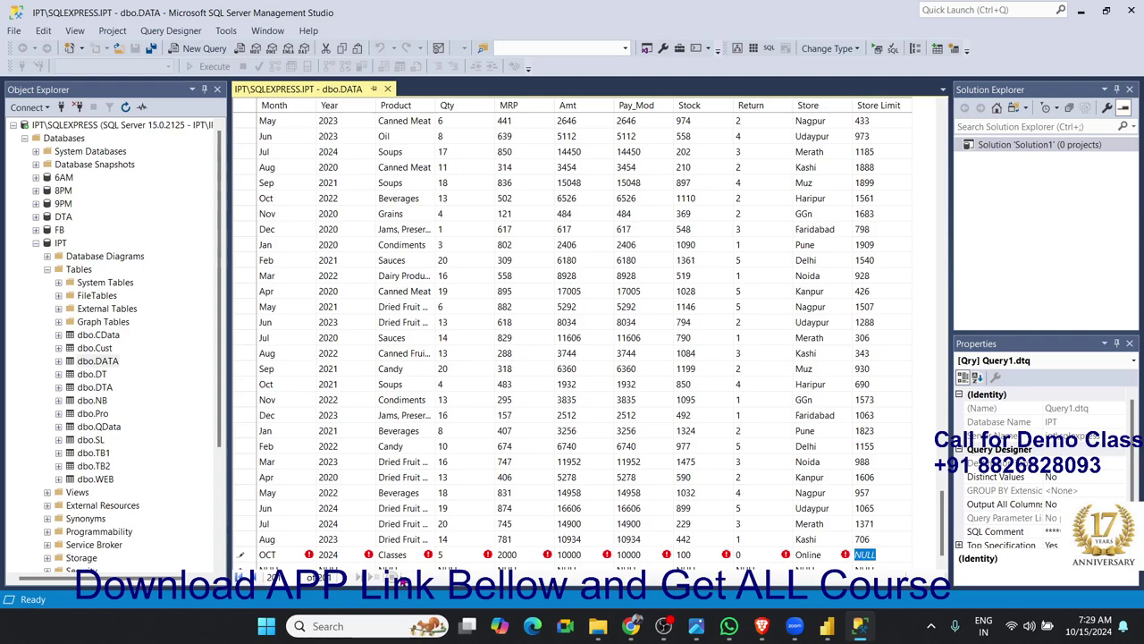
type("100")
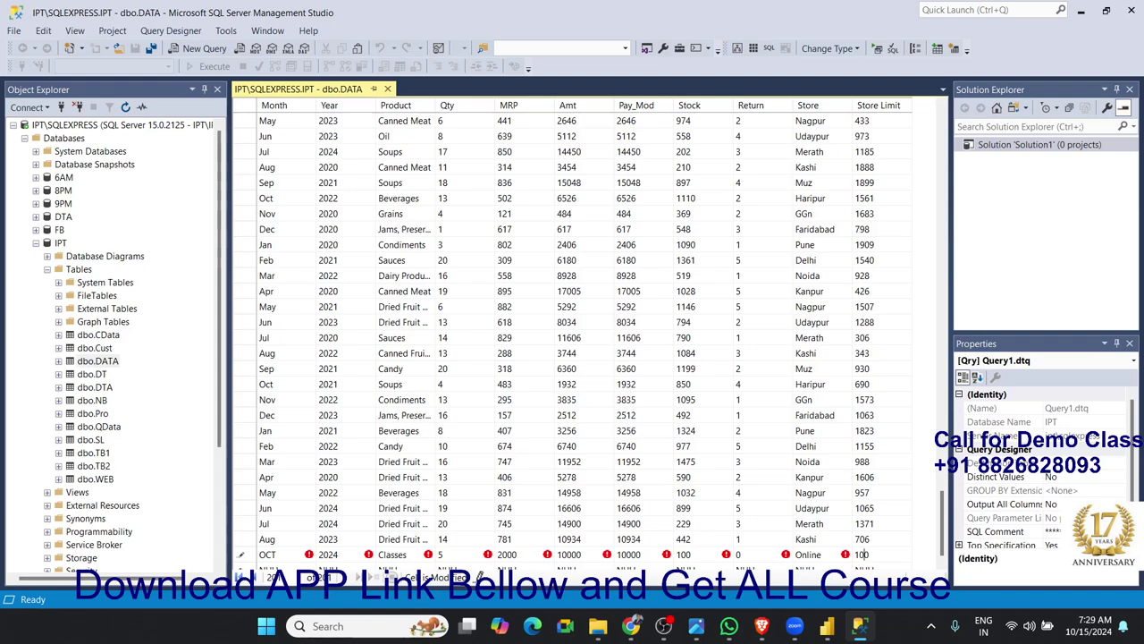
key("Up")
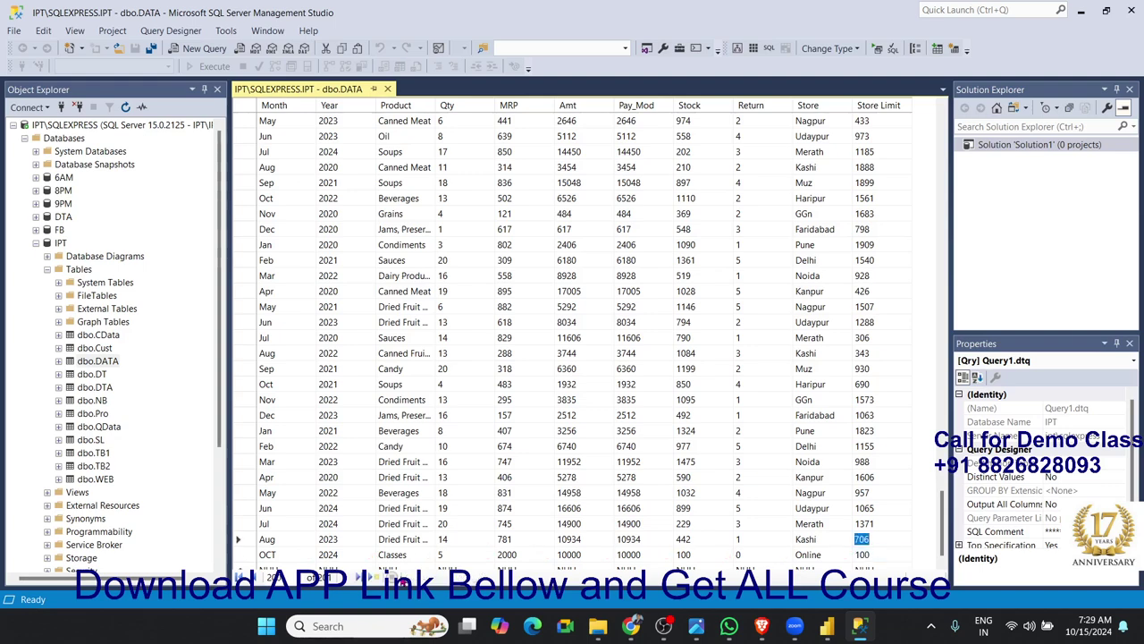
key("Down")
Step: Close the dbo.DATA grid and enlarge the Product/Qty table visual in Power BI Desktop
left_click(388, 89)
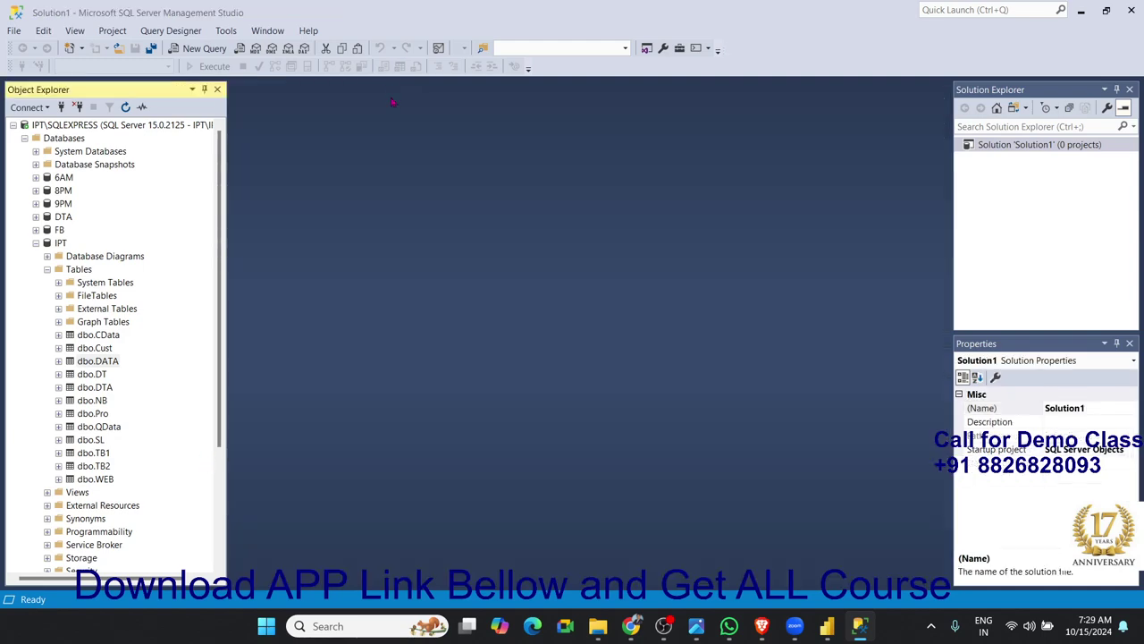
left_click(827, 626)
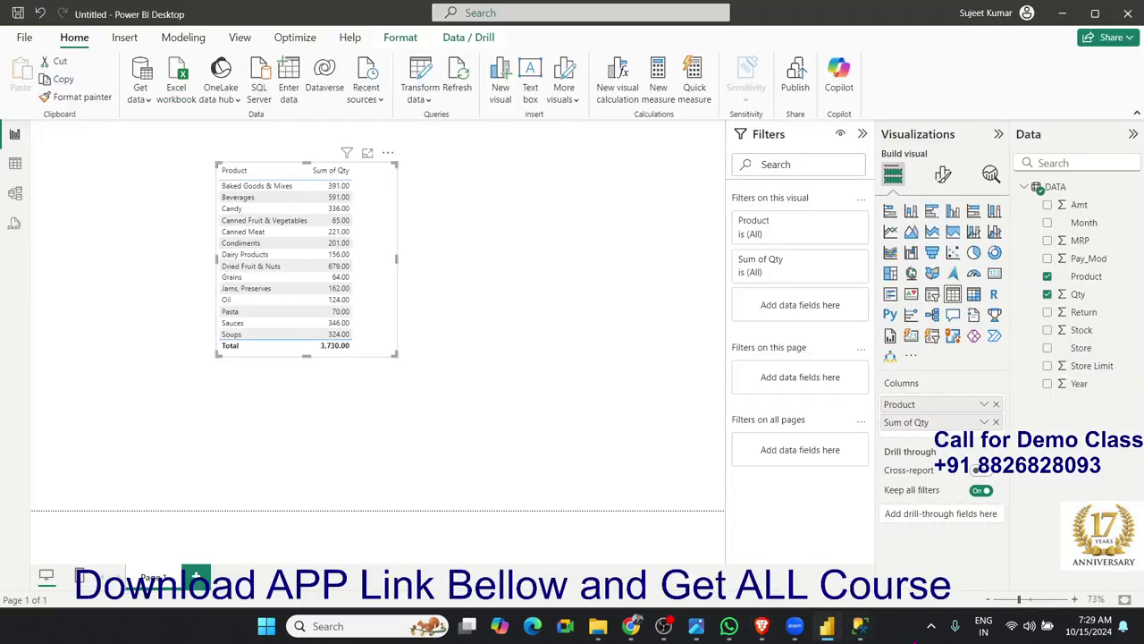
left_click_drag(307, 355, 310, 400)
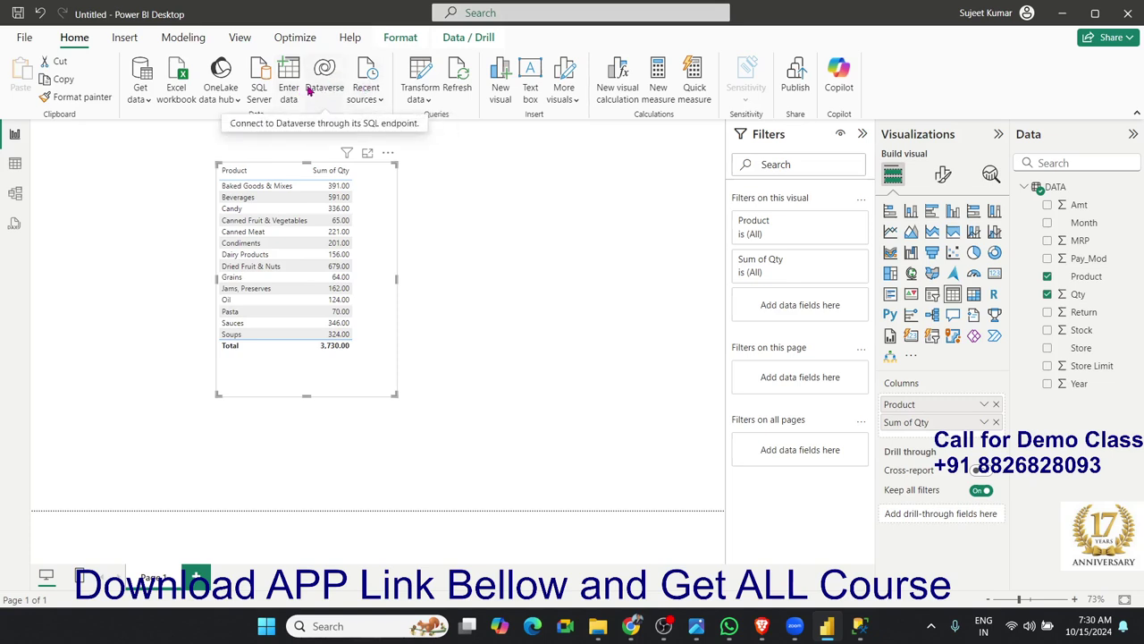
Step: Refresh the report and confirm the new Classes row with Qty 5.00, total 3,735.00
left_click(449, 80)
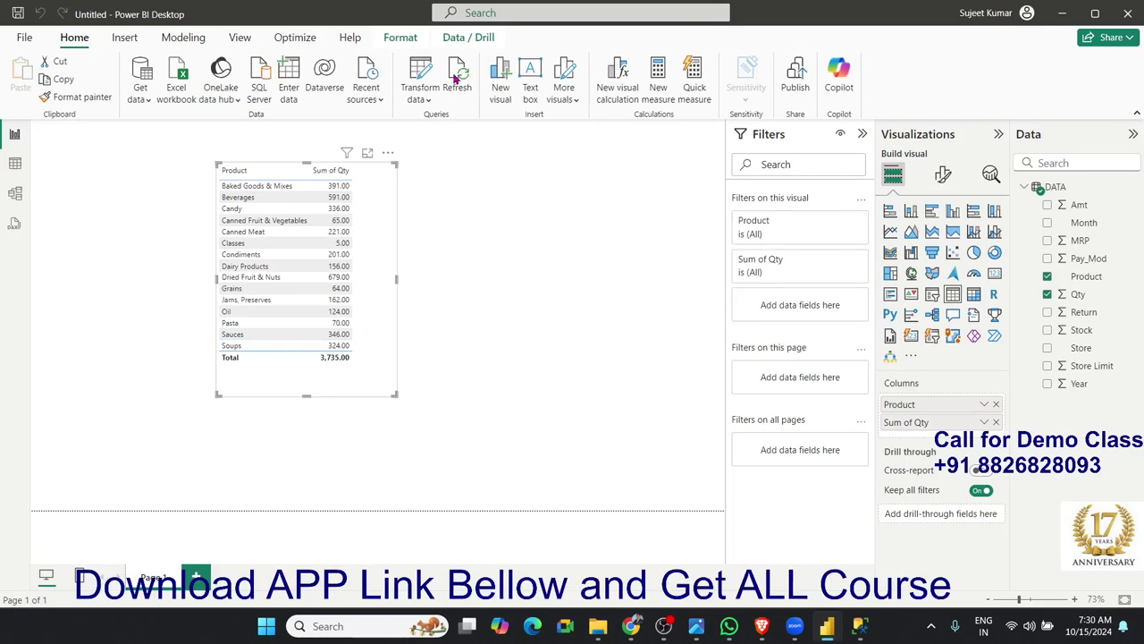
left_click(232, 247)
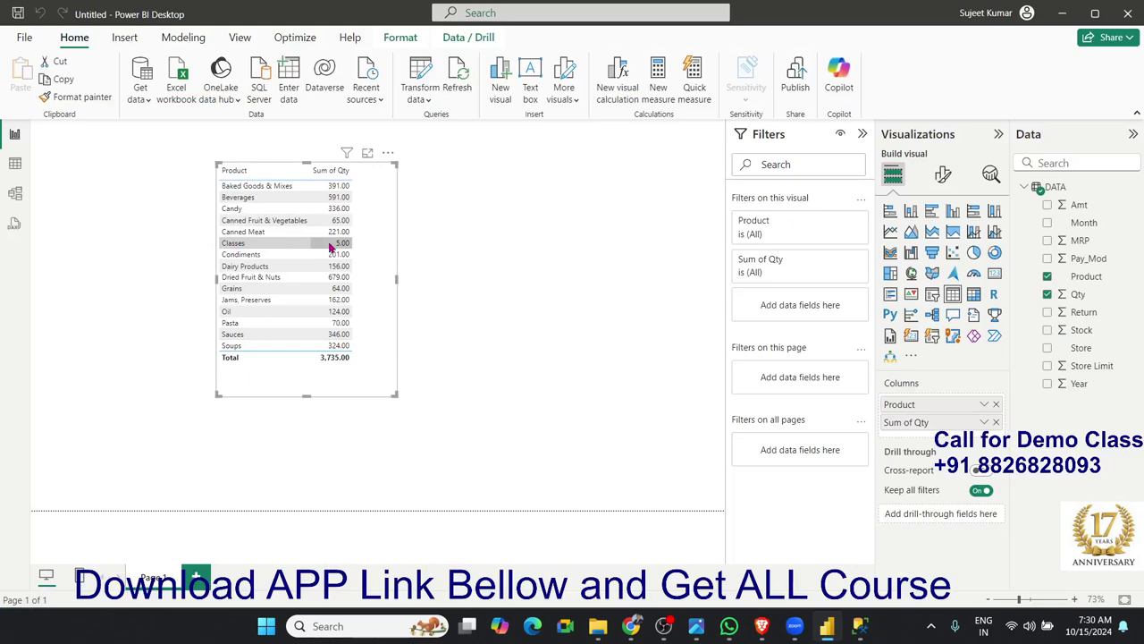
left_click(248, 247)
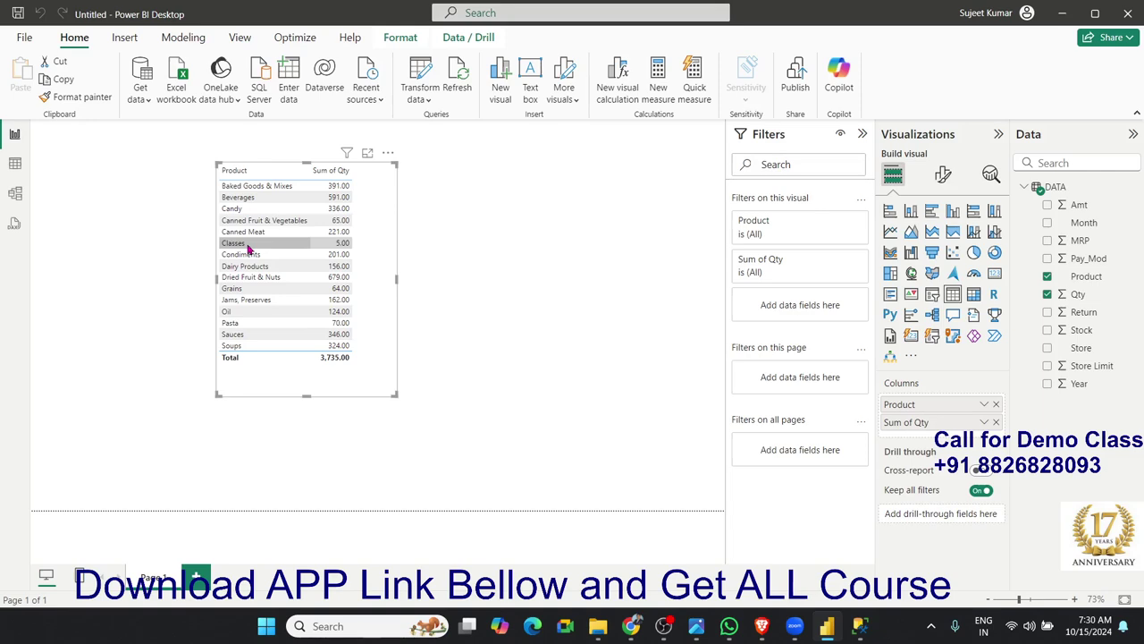
Step: Inspect the DATA table in Table view, checking the Stock, Product and Store Limit columns, then open Get data
left_click(15, 164)
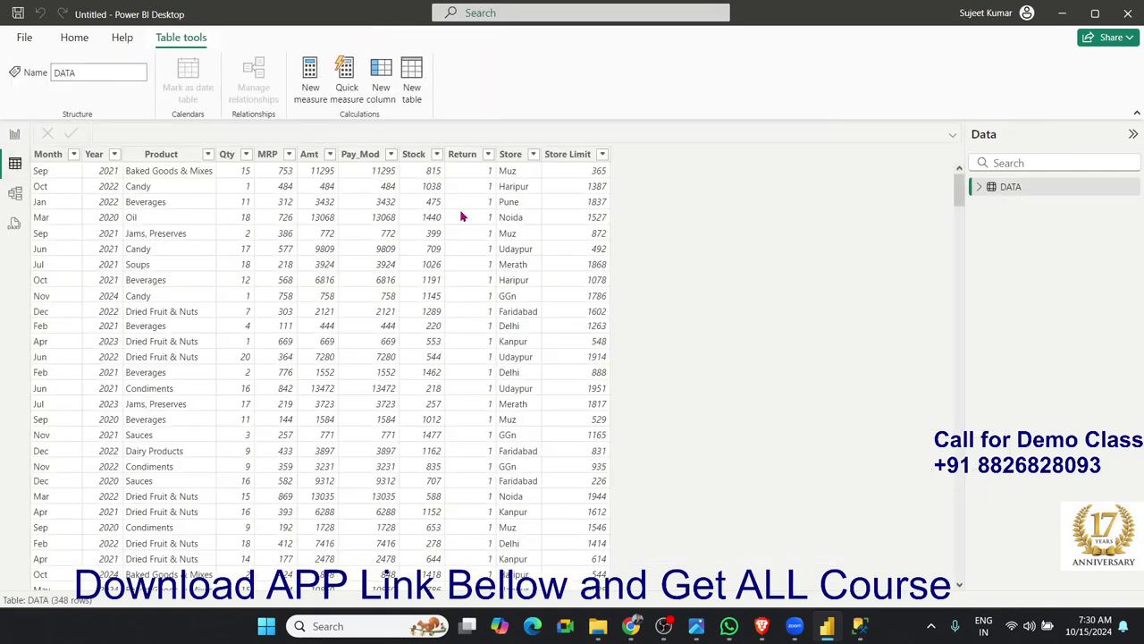
left_click(425, 205)
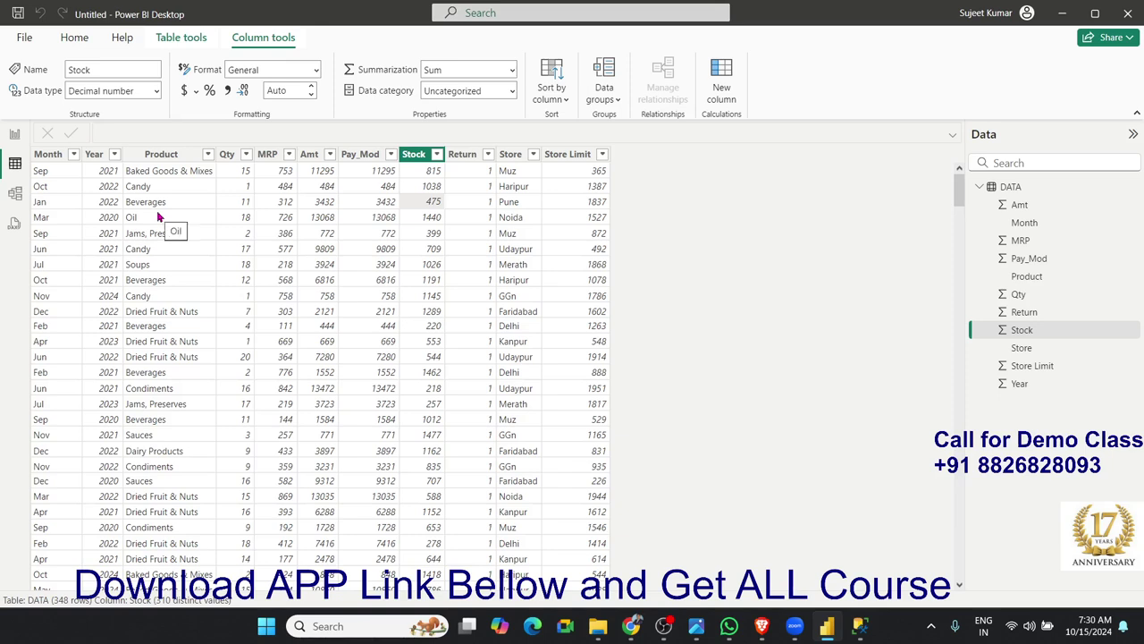
left_click(156, 217)
left_click(860, 625)
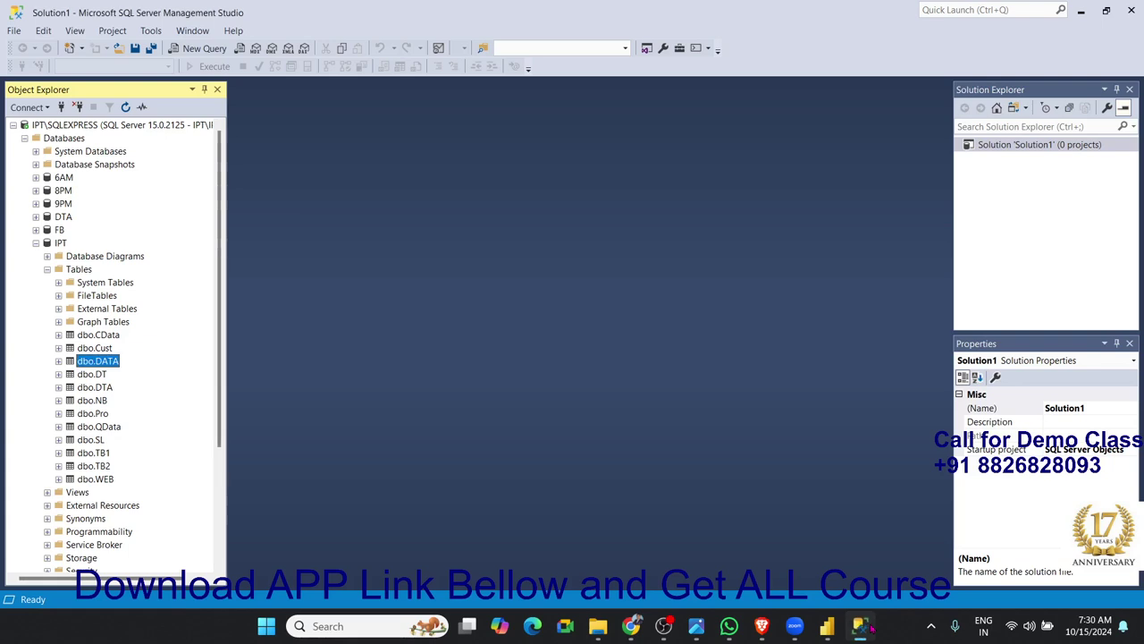
left_click(860, 626)
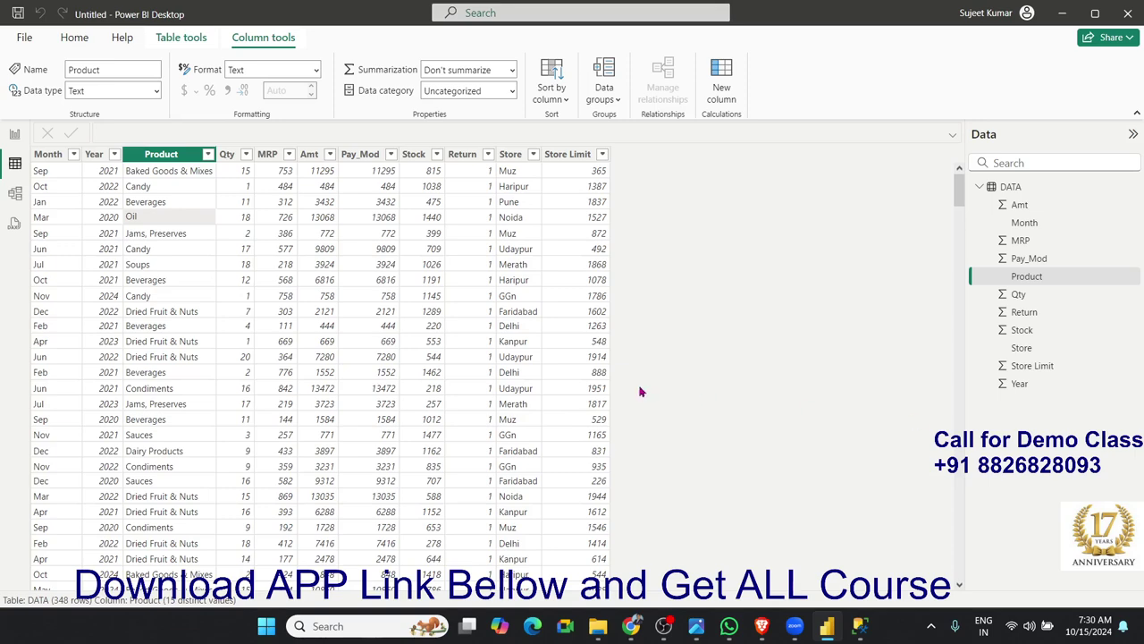
left_click(578, 358)
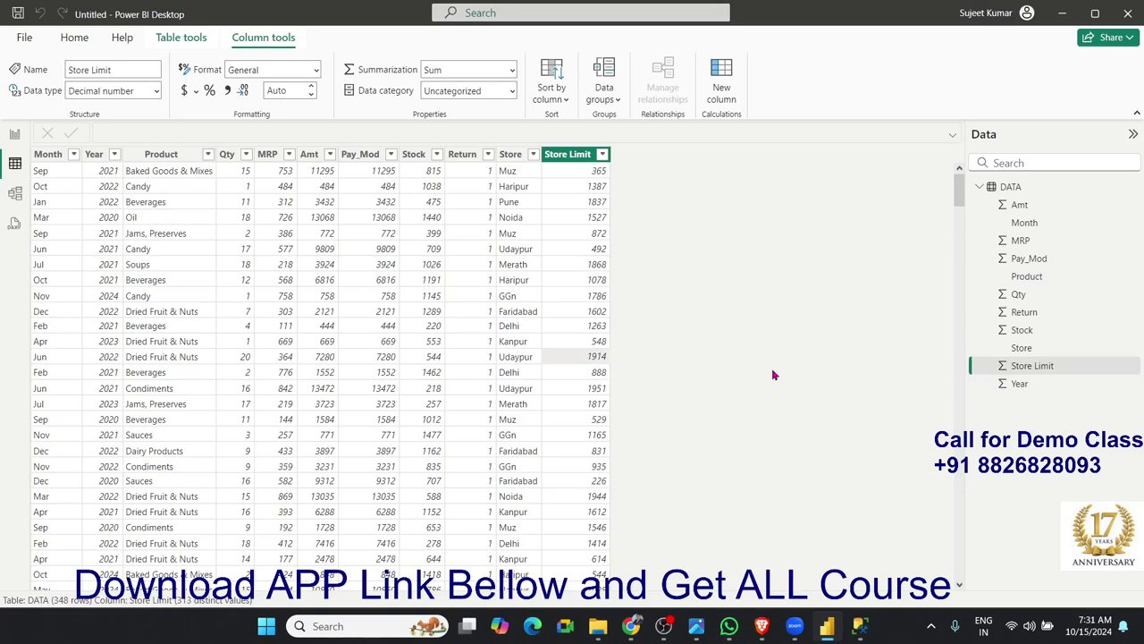
left_click(87, 41)
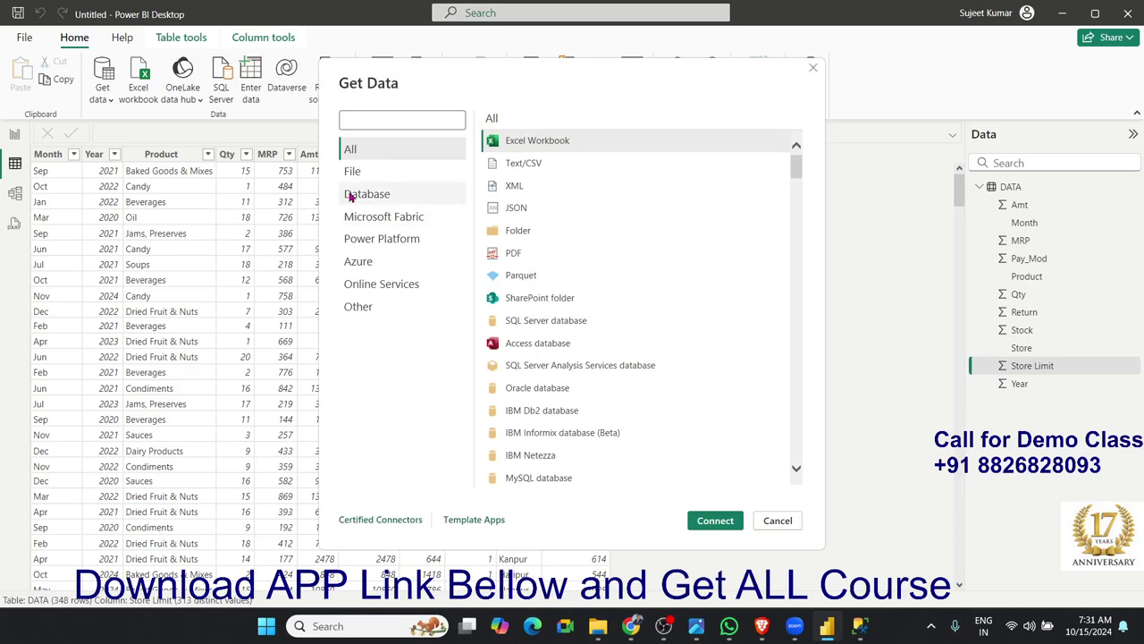
Step: Connect to SQL Server IPT\SQLEXPRESS with the IPT database
left_click(350, 197)
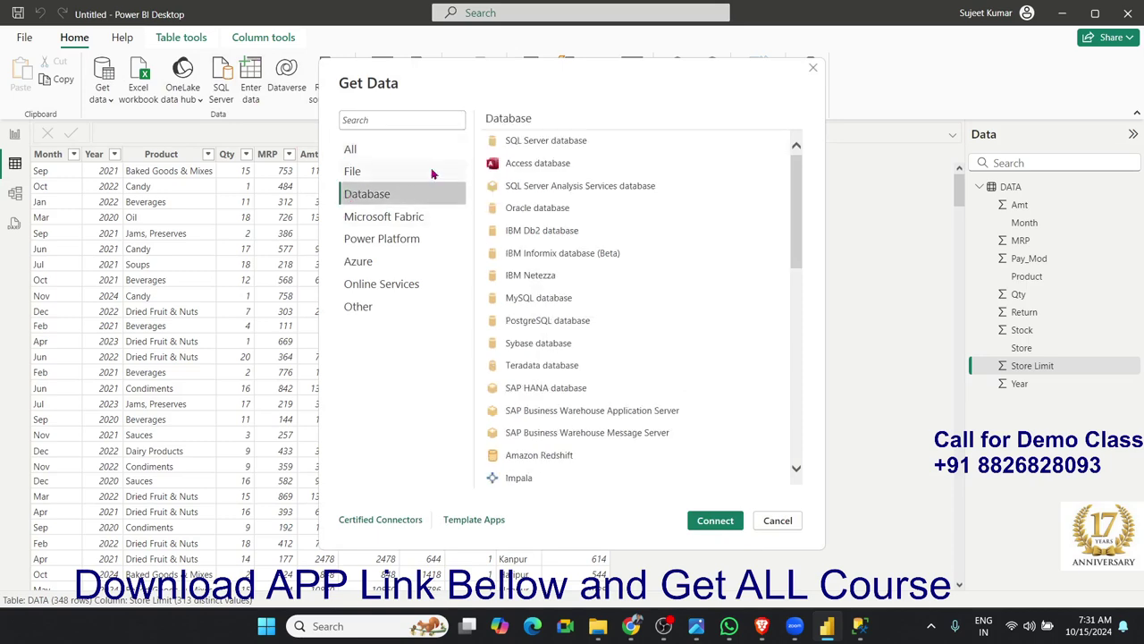
left_click(500, 143)
left_click(728, 526)
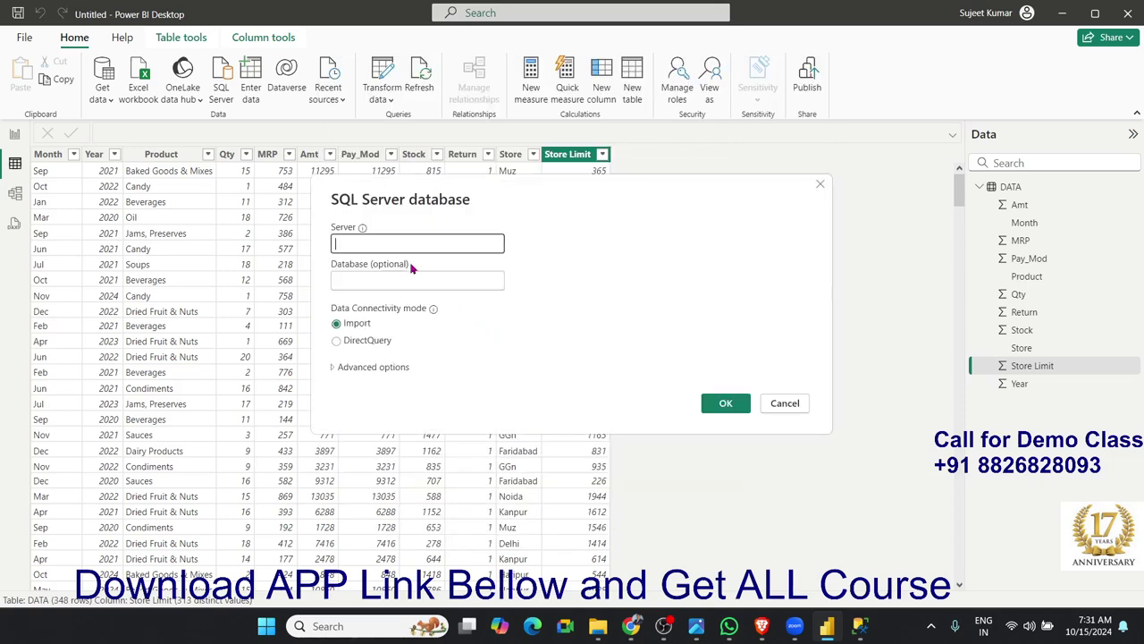
type("IPT\\SQLEXPRESS")
left_click(387, 279)
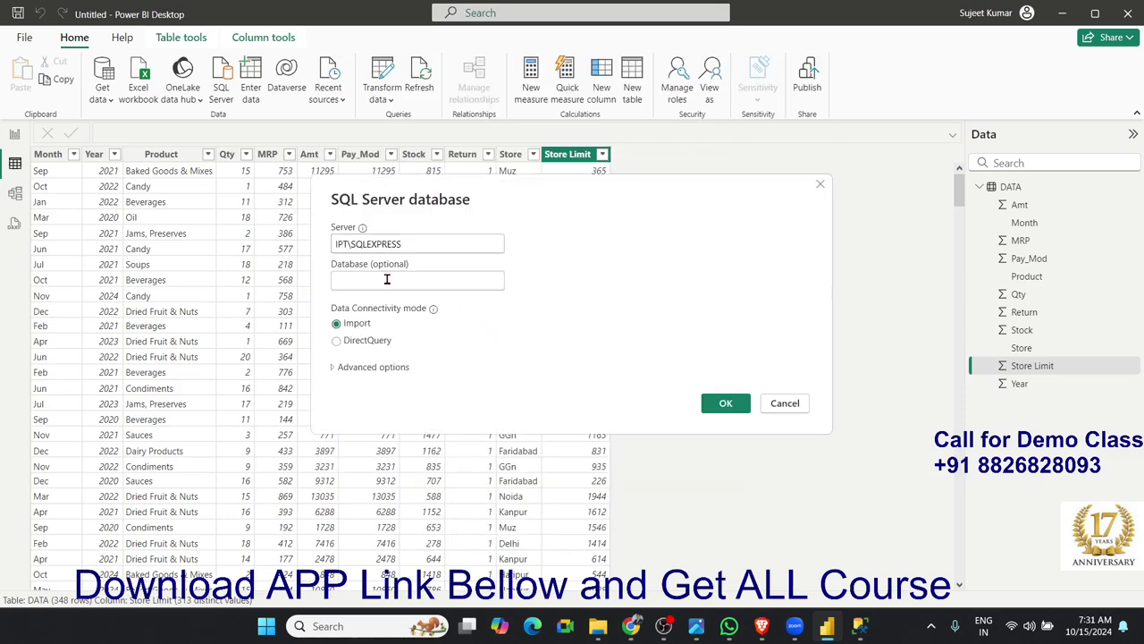
left_click(387, 278)
type("IPT")
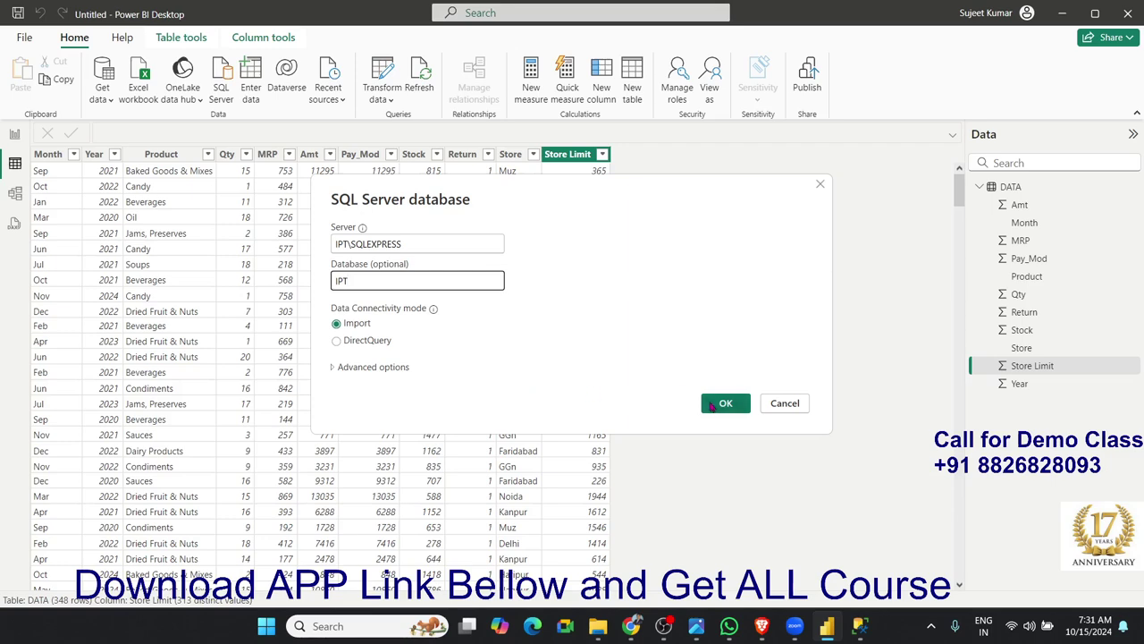
left_click(732, 403)
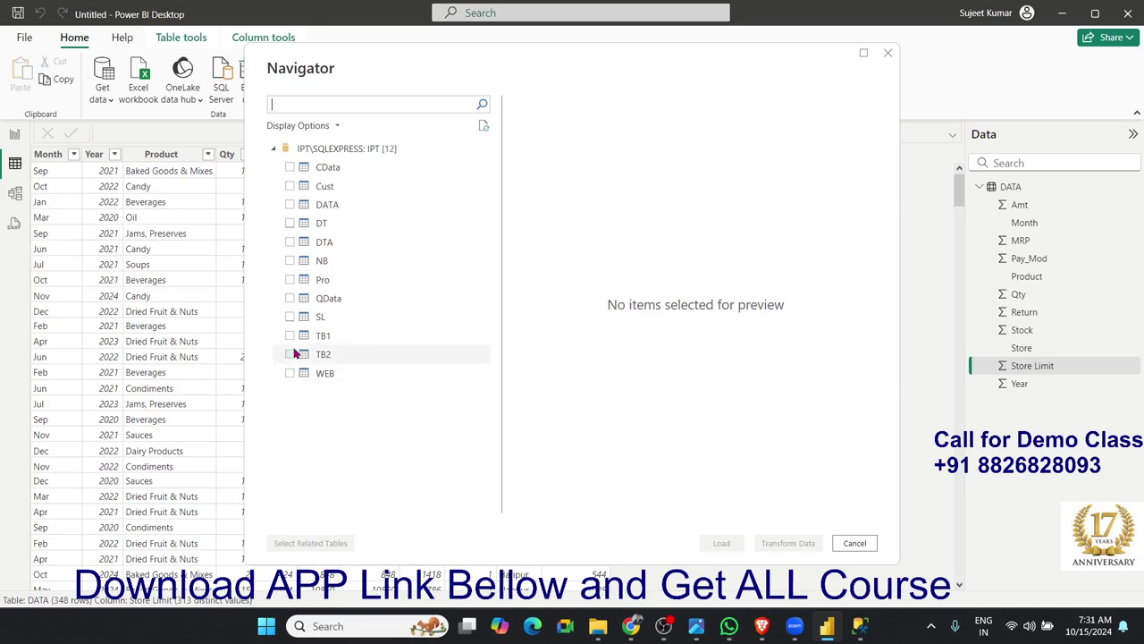
Step: In the Navigator, select only the DT table and load it into the model
left_click(289, 243)
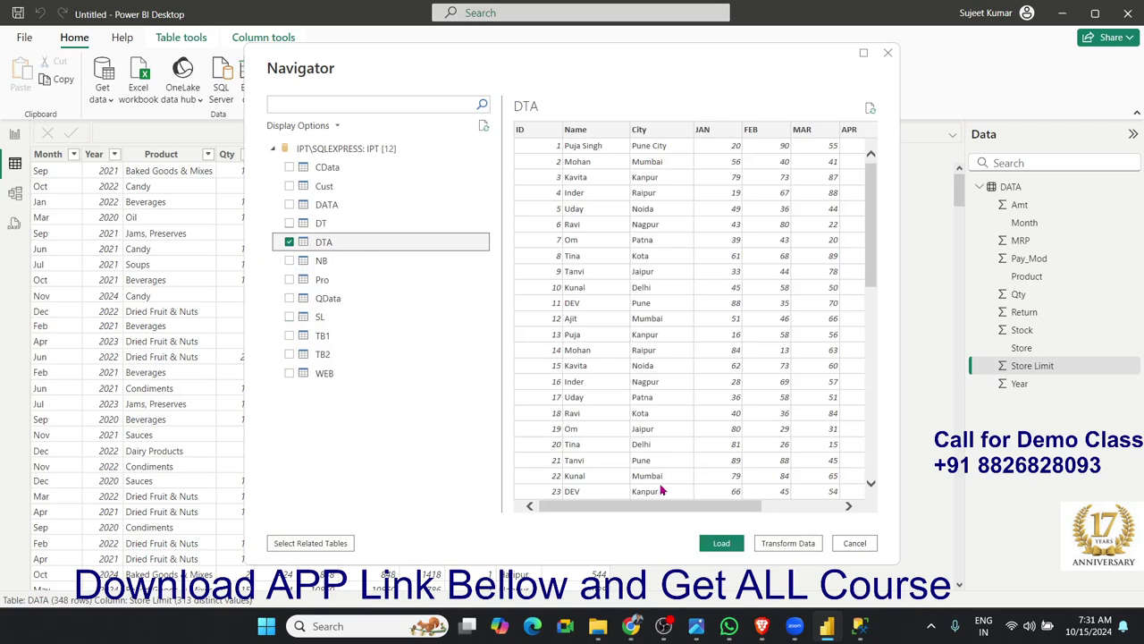
mouse_move(754, 507)
left_mouse_down()
mouse_move(878, 518)
mouse_move(649, 474)
left_mouse_up()
left_click(304, 226)
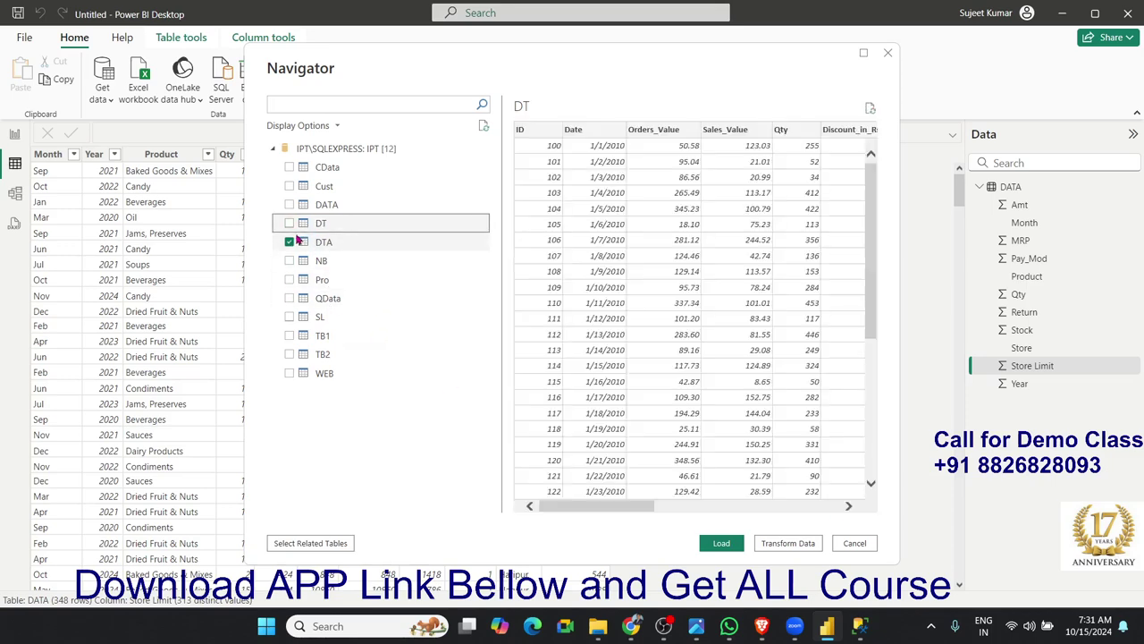
left_click(290, 241)
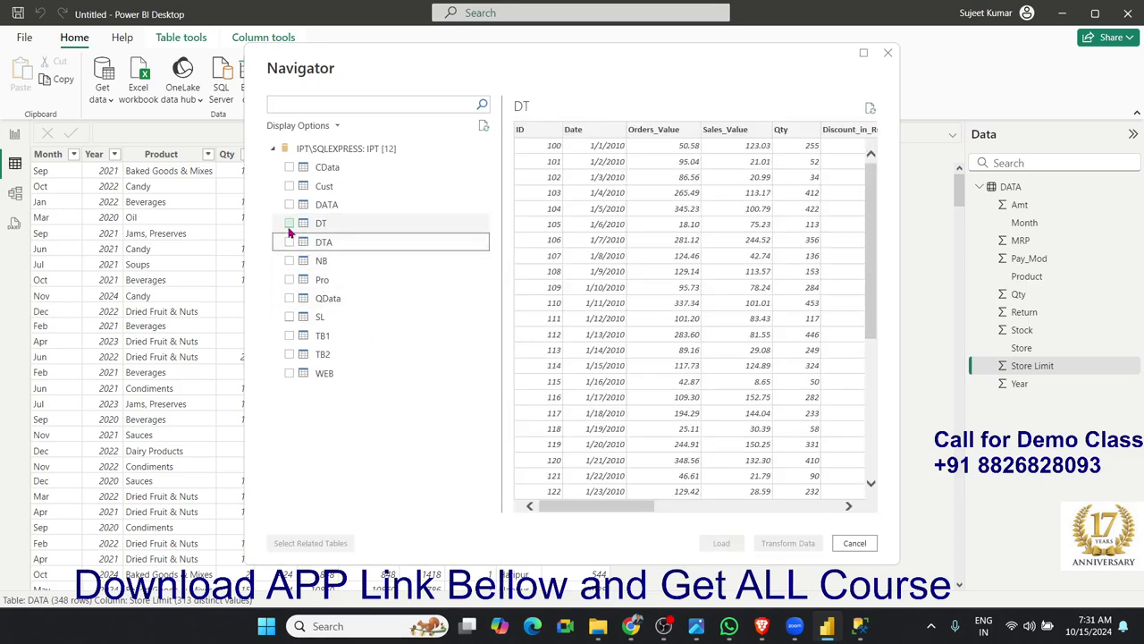
left_click(288, 224)
mouse_move(634, 507)
left_mouse_down()
mouse_move(718, 513)
mouse_move(628, 528)
left_mouse_up()
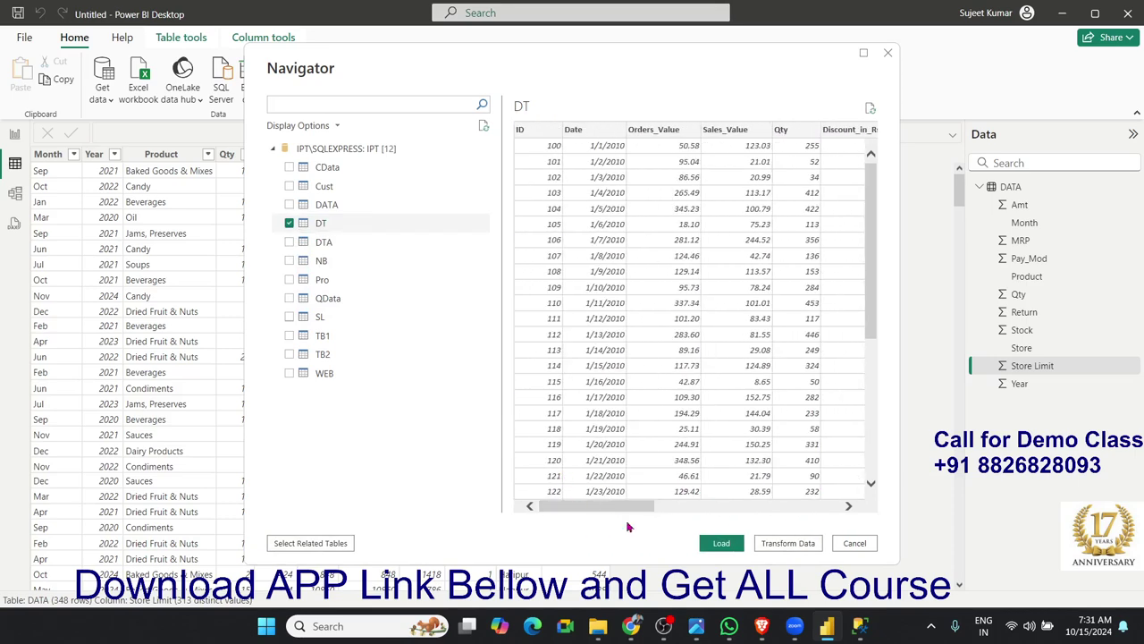
left_click(721, 543)
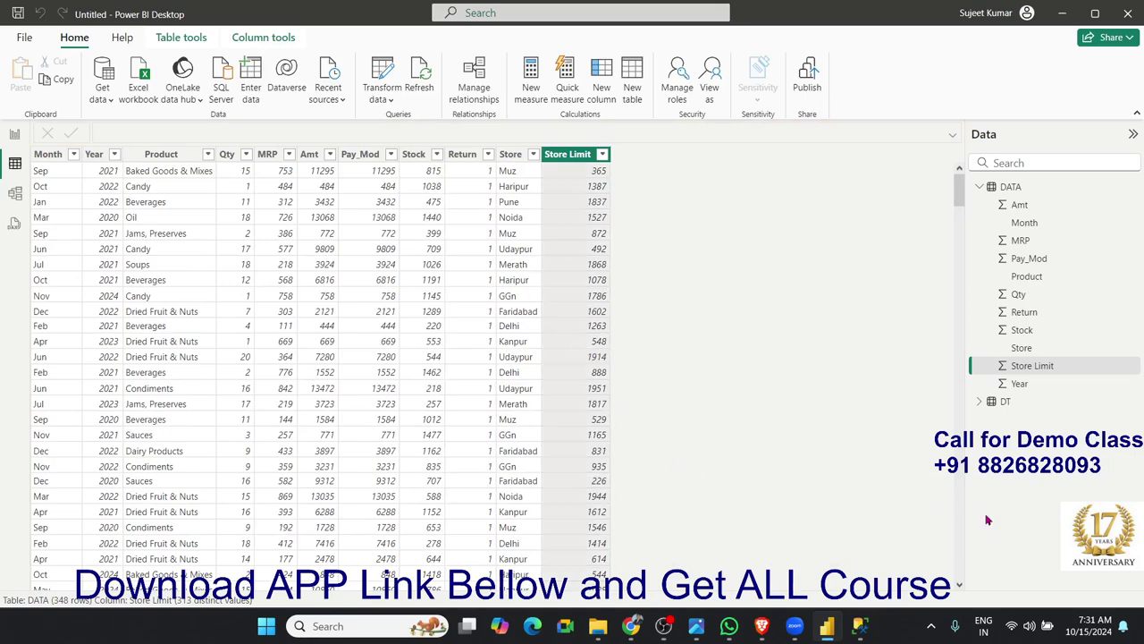
Step: Compare the DT table's 86 rows with the DATA table in Table view
left_click(1001, 402)
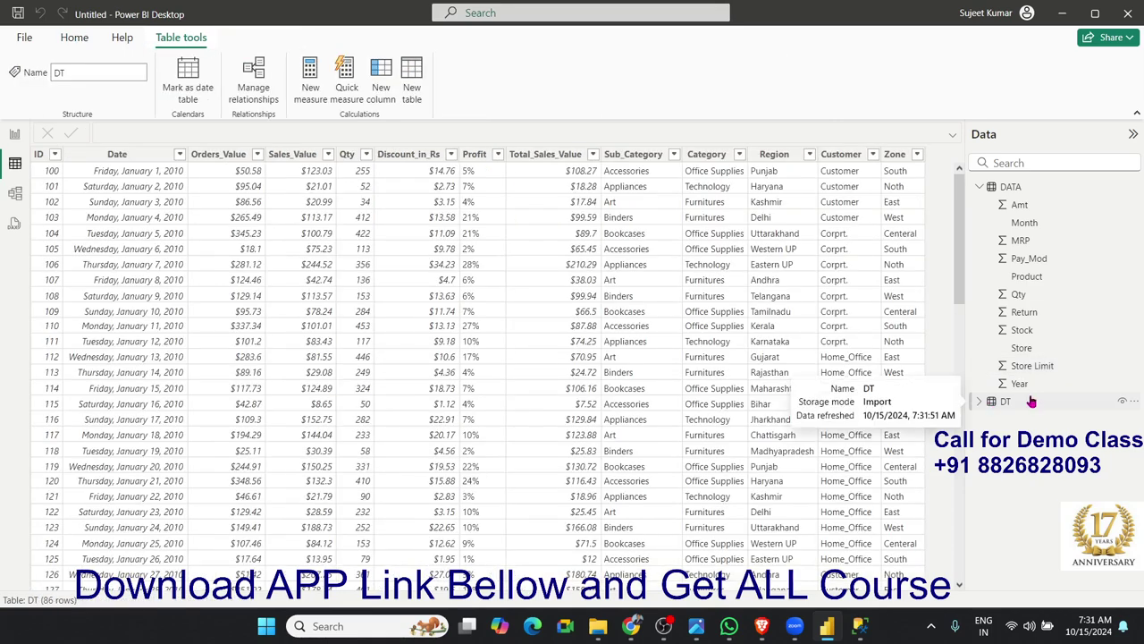
left_click(1024, 187)
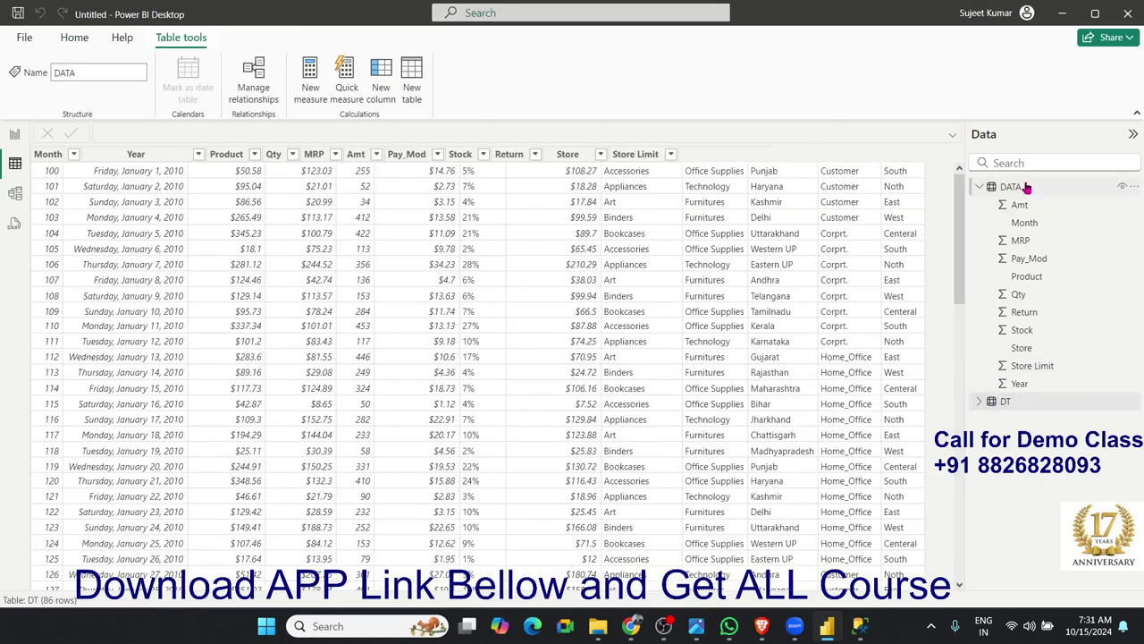
left_click(1005, 402)
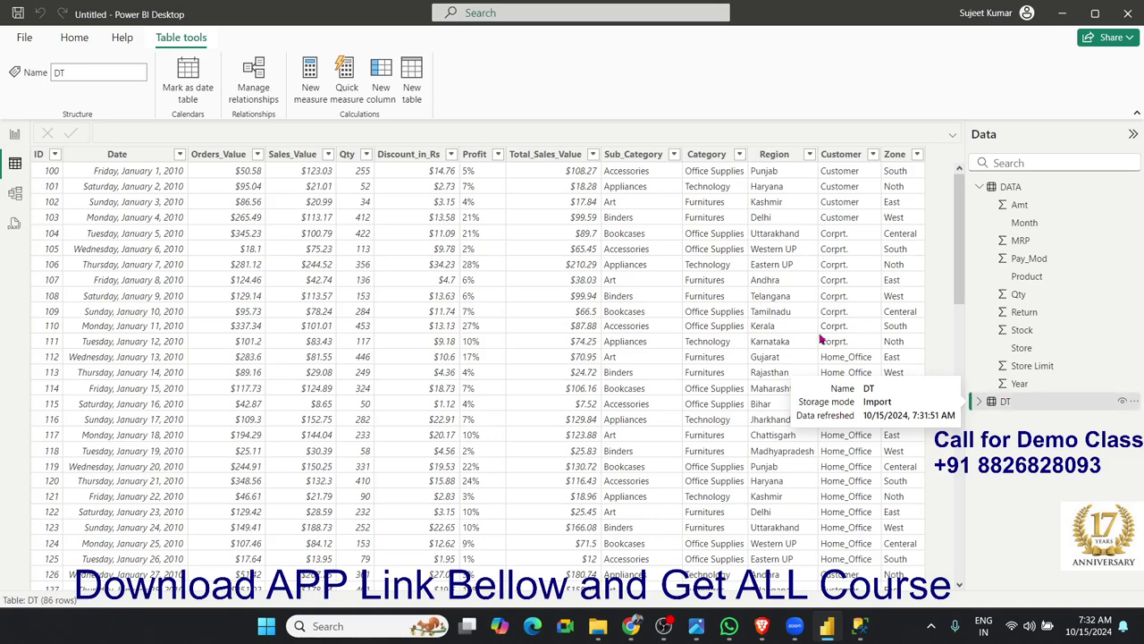
left_click(75, 38)
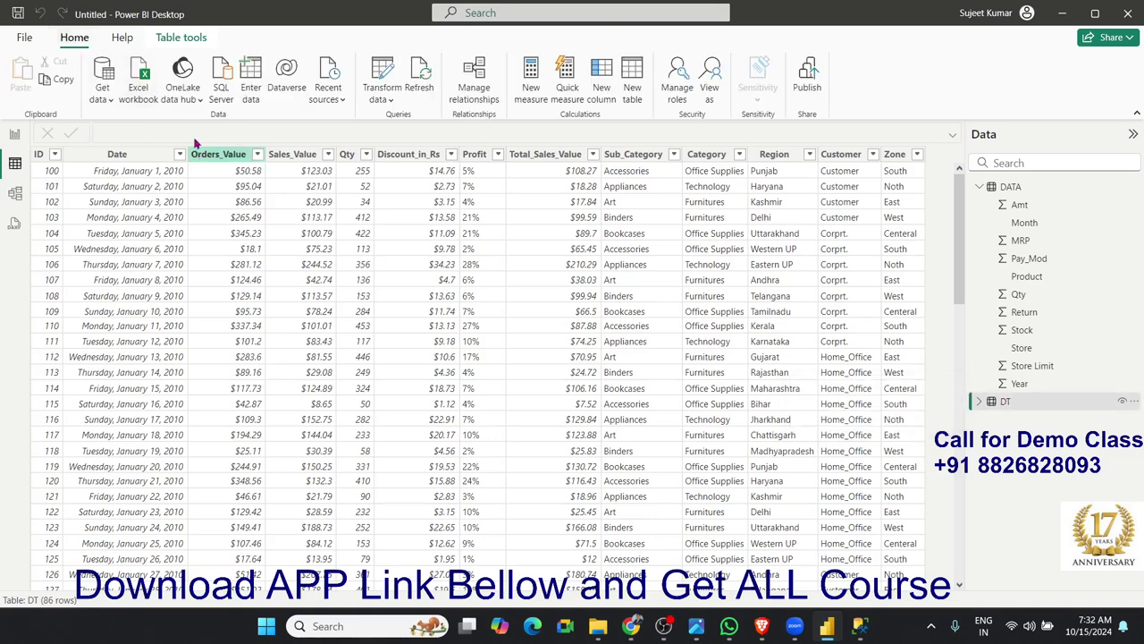
Step: Open a new SQL Server database connection from Get data > More and focus its empty Database field
left_click(102, 98)
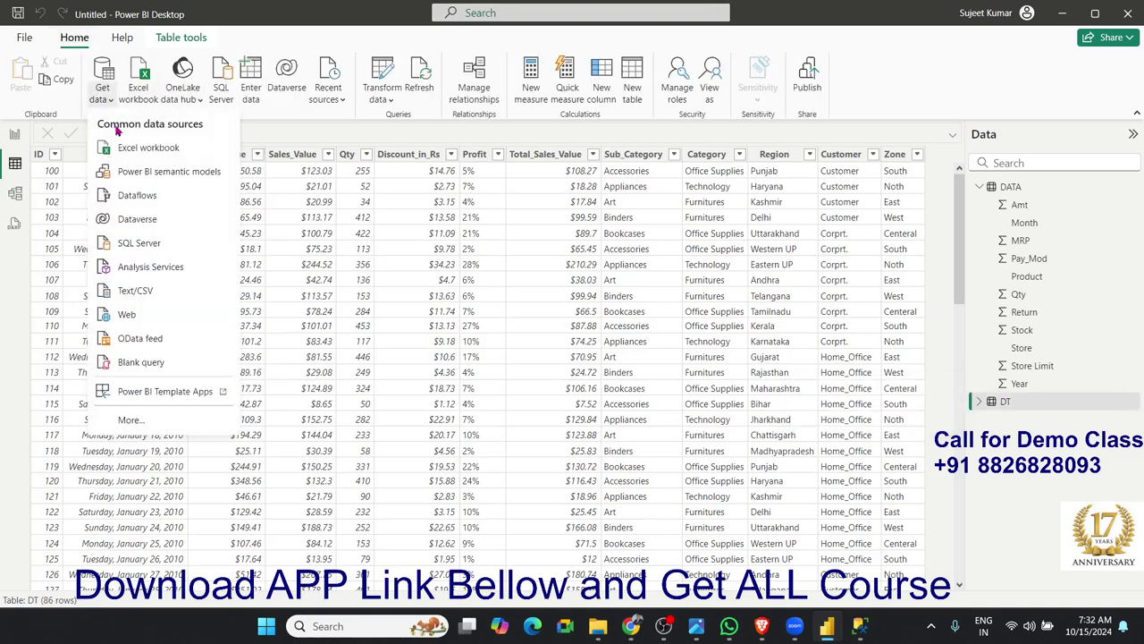
left_click(134, 420)
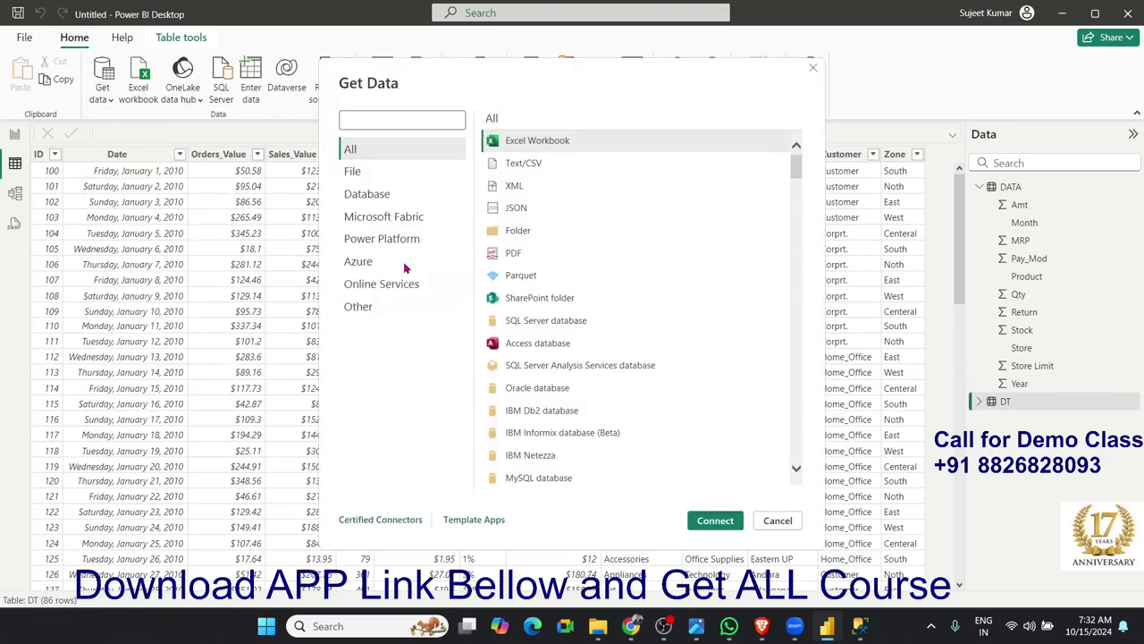
left_click(391, 194)
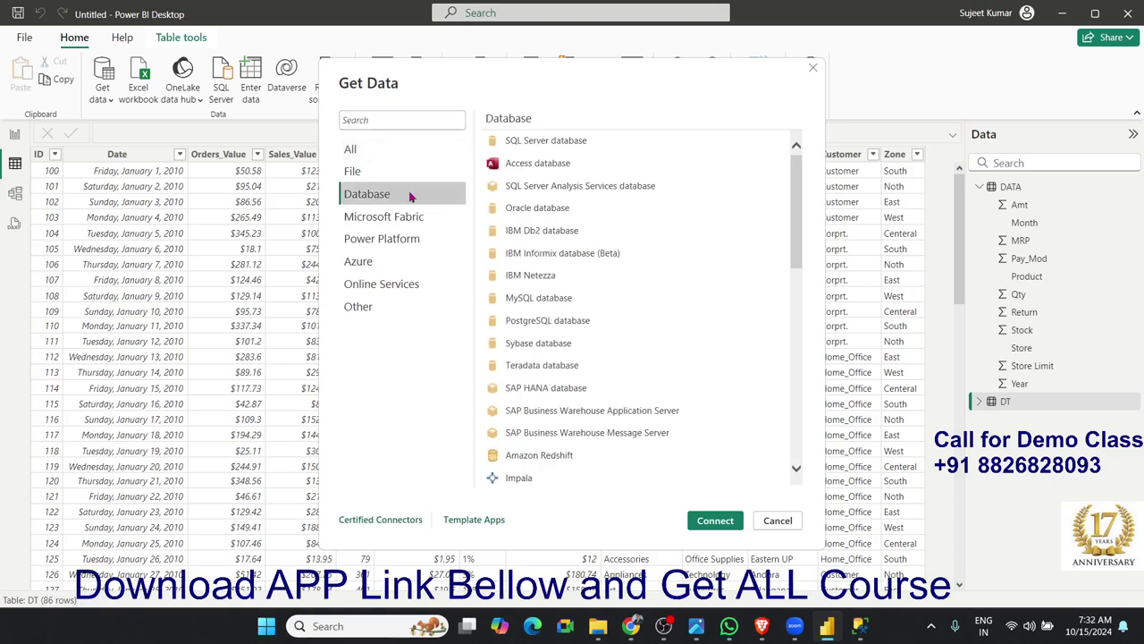
left_click(518, 143)
left_click(735, 520)
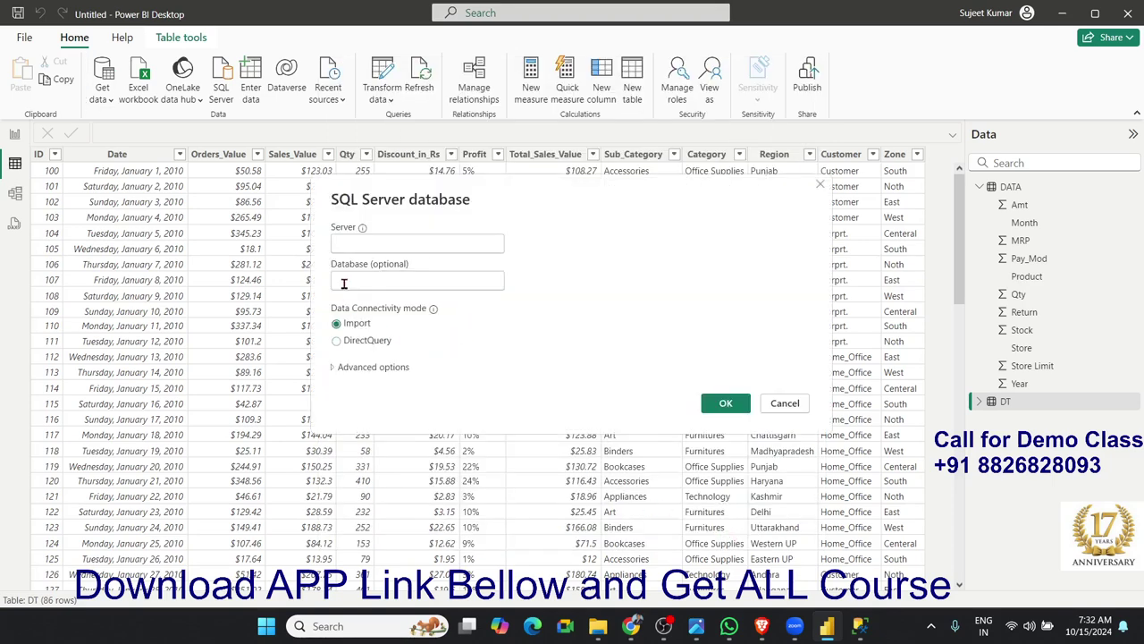
left_click(343, 281)
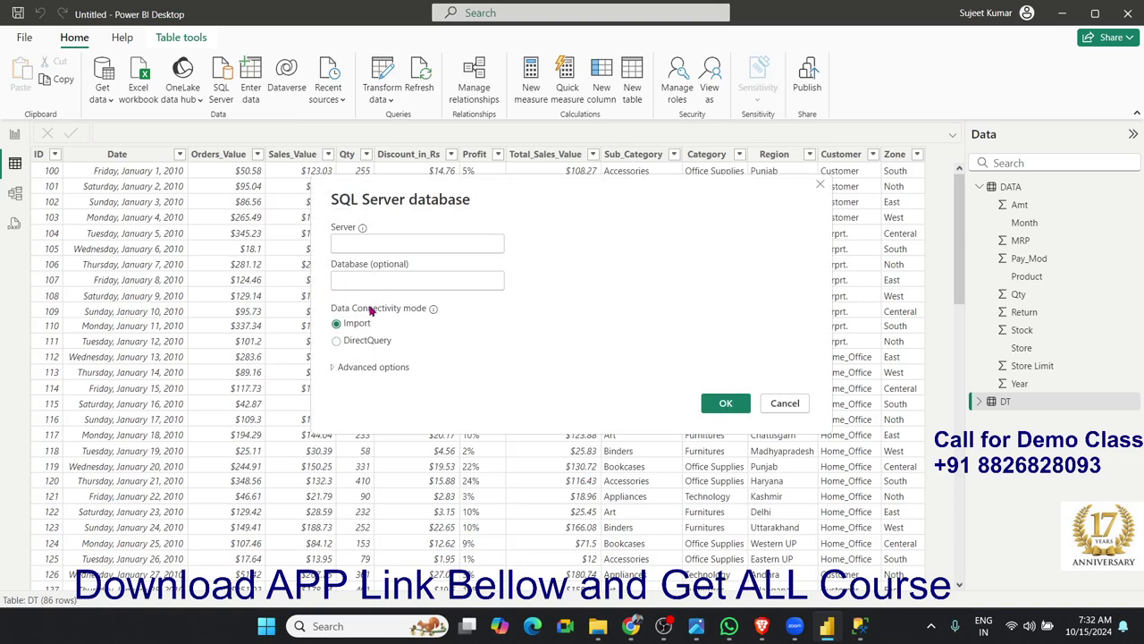